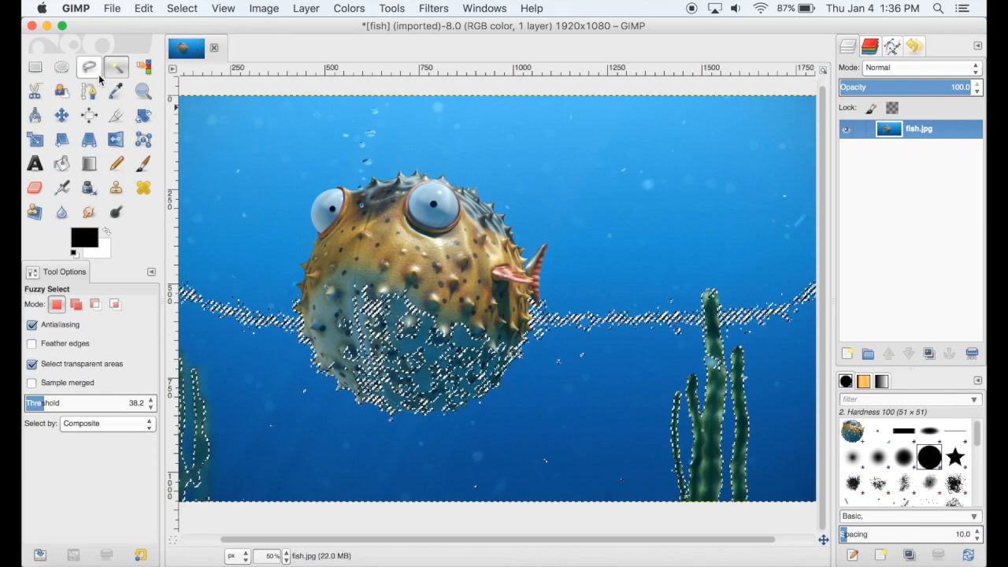
Outline the pufferfish with a loose Free Select selection, leaving a margin of water around its body and tail
click(299, 161)
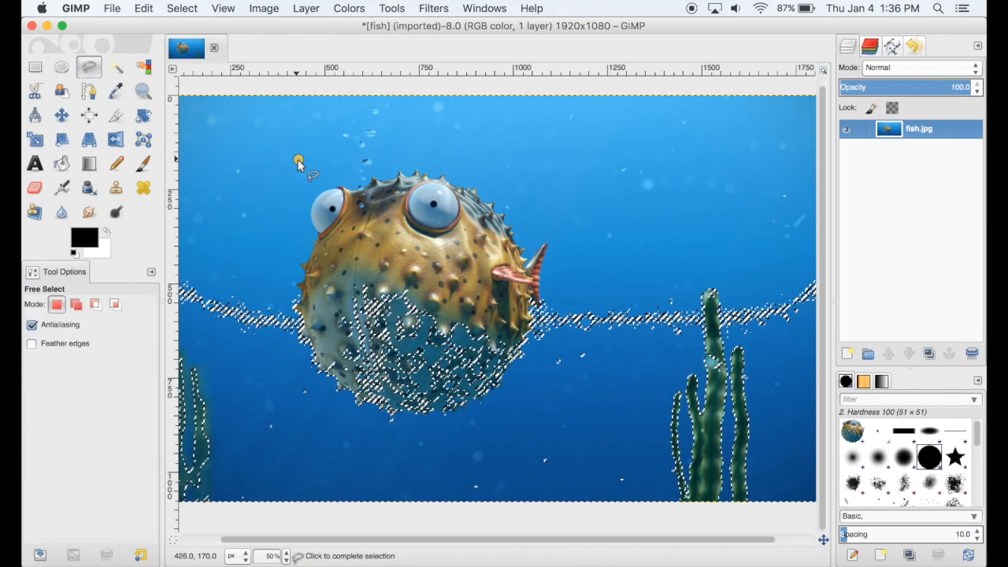
mouse_move(567, 214)
mouse_down()
mouse_move(584, 321)
mouse_move(569, 383)
mouse_move(526, 438)
mouse_move(470, 453)
mouse_move(339, 449)
mouse_move(295, 422)
mouse_move(263, 293)
mouse_up()
drag(284, 204, 298, 161)
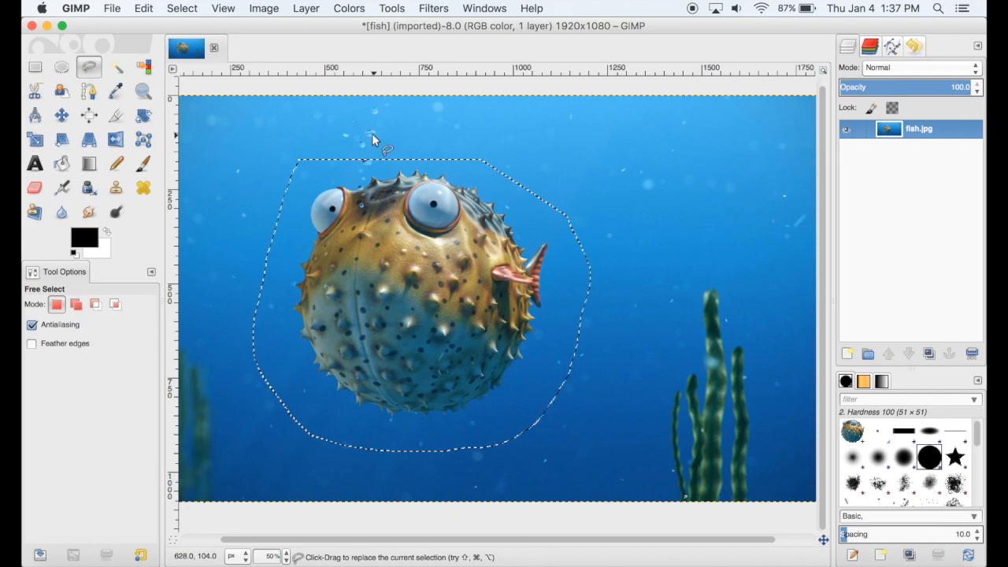
Invert the selection and clear everything outside the outline around the fish
click(182, 8)
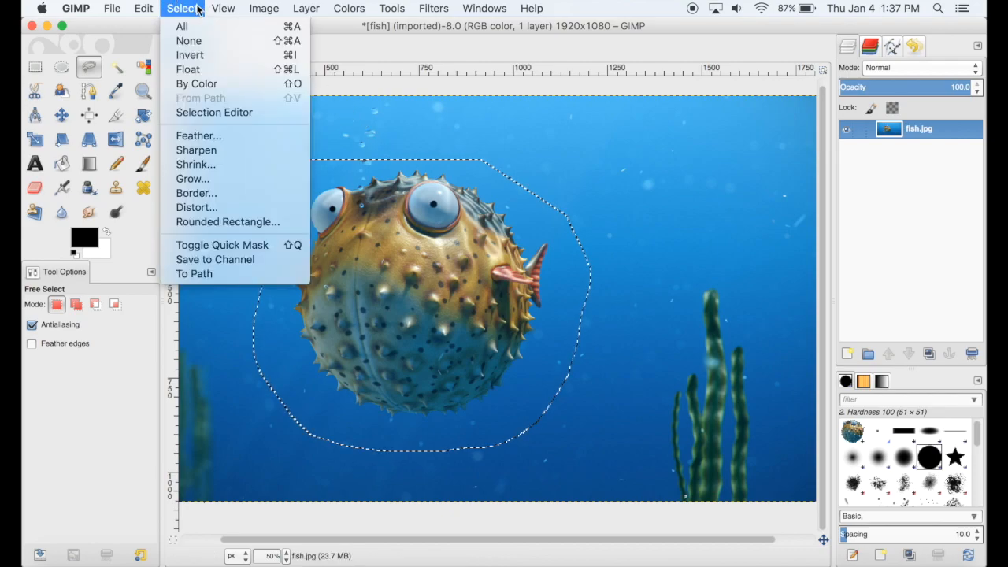
click(217, 55)
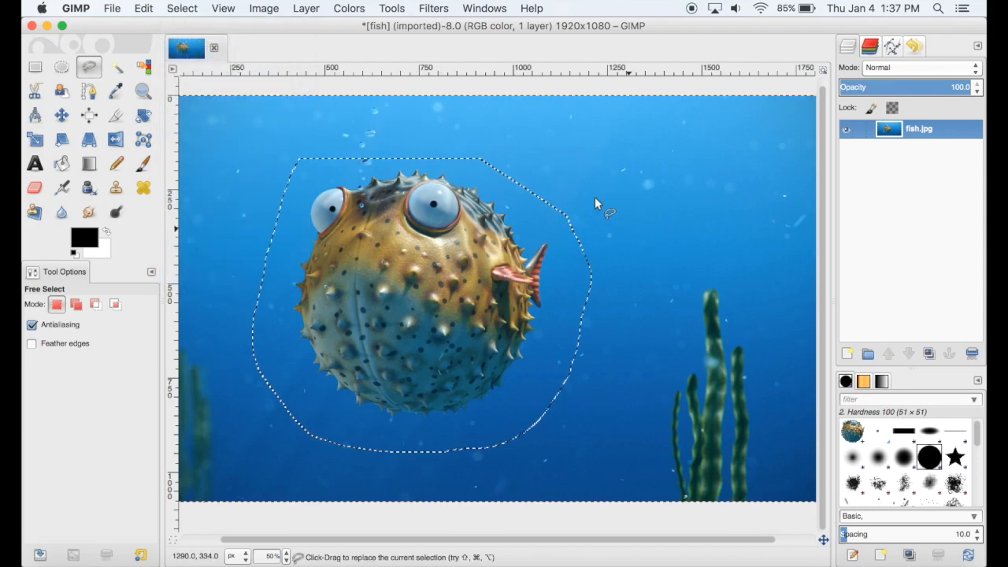
click(143, 7)
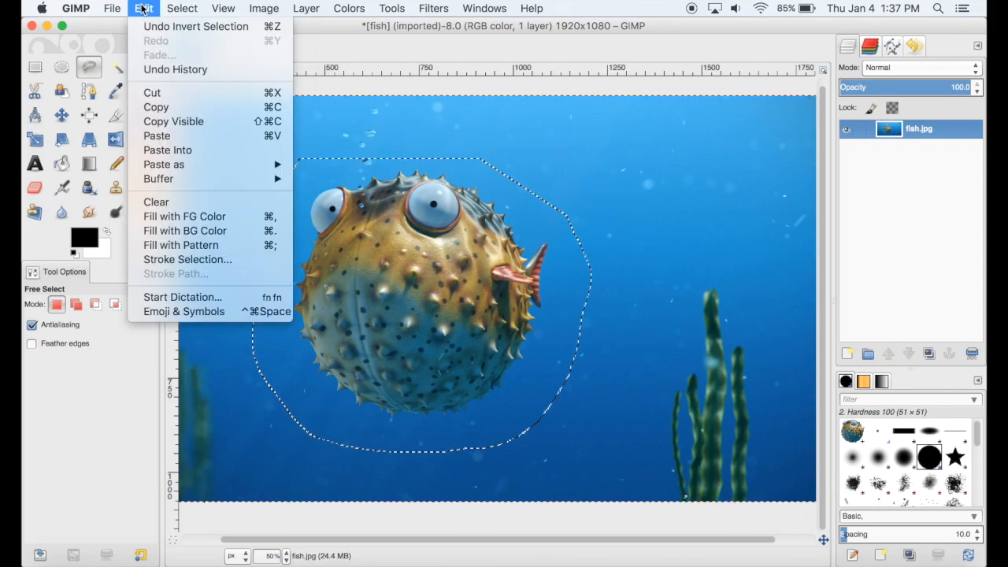
click(177, 202)
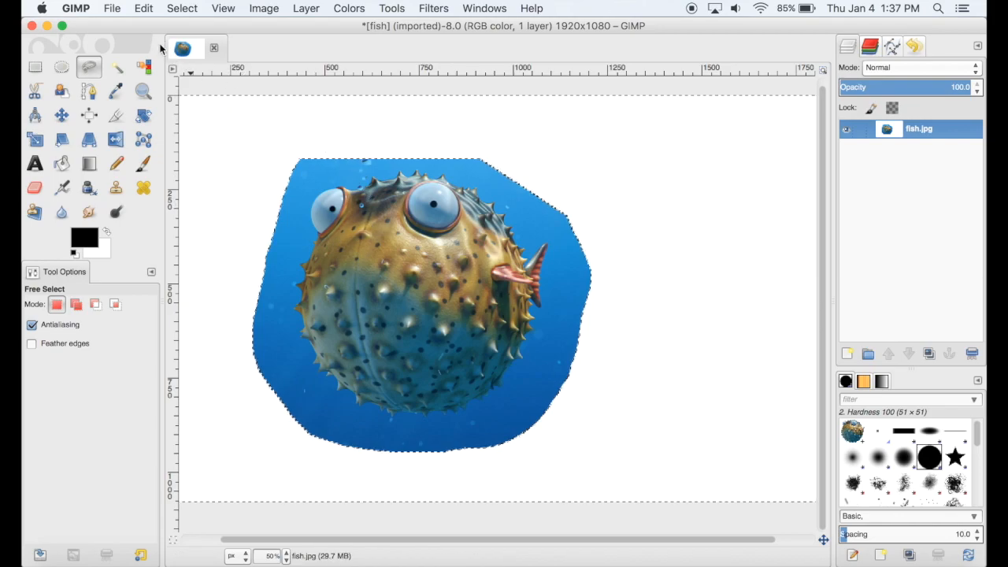
Try Fuzzy Select on the blue background beside the fish's left edge, repeating it with a much lower threshold
click(116, 68)
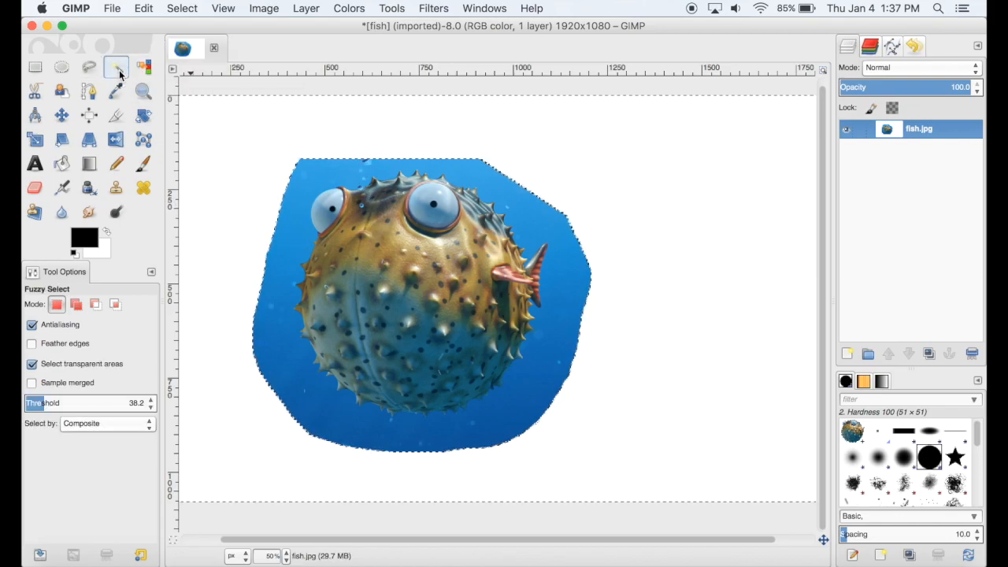
click(289, 362)
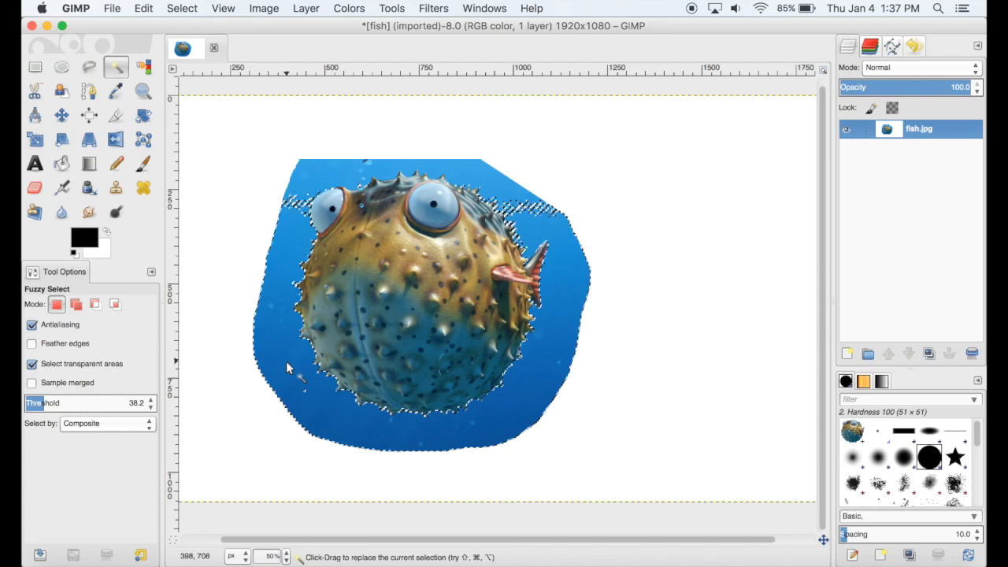
click(152, 408)
click(152, 408)
click(152, 408)
click(152, 409)
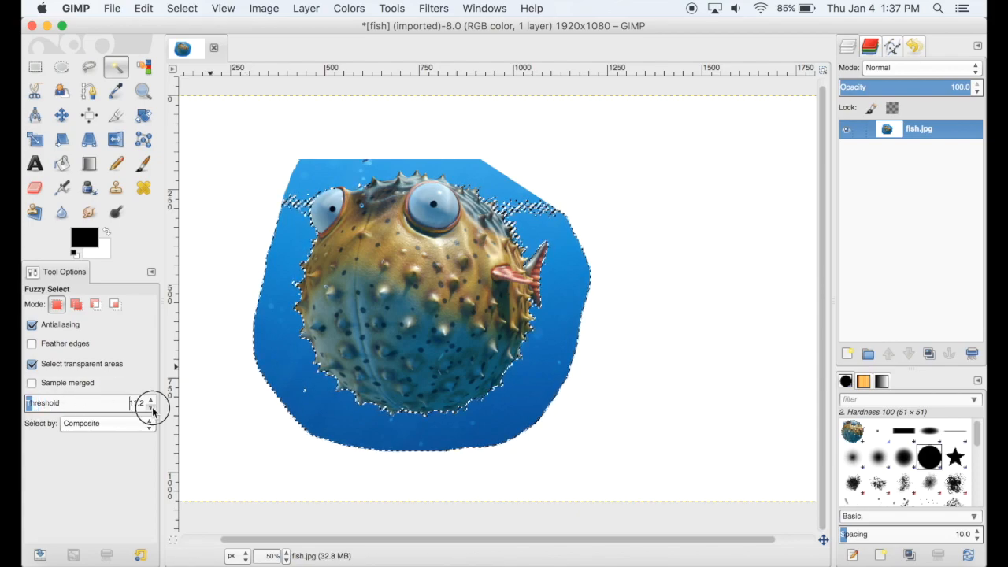
click(150, 400)
click(151, 399)
click(151, 400)
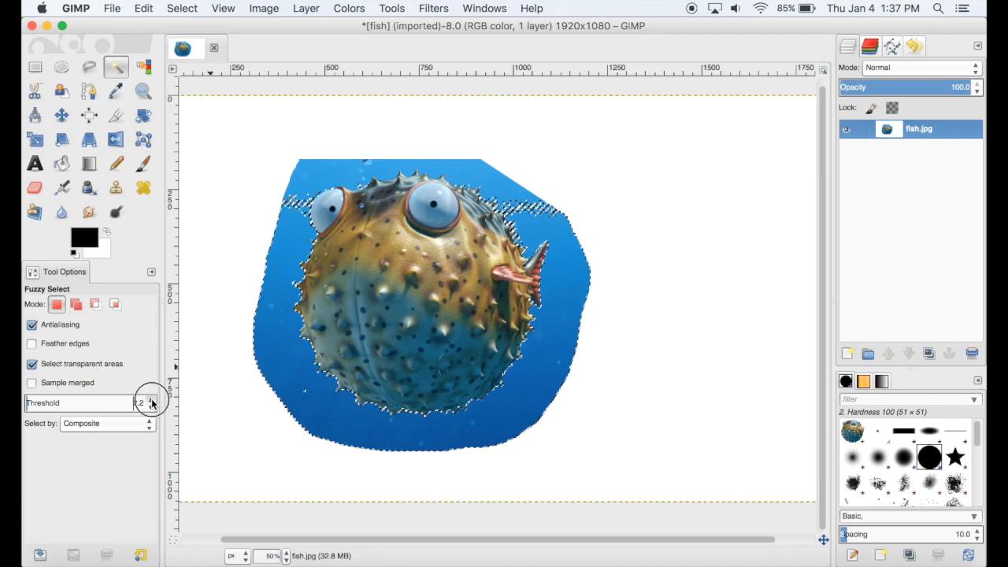
click(281, 244)
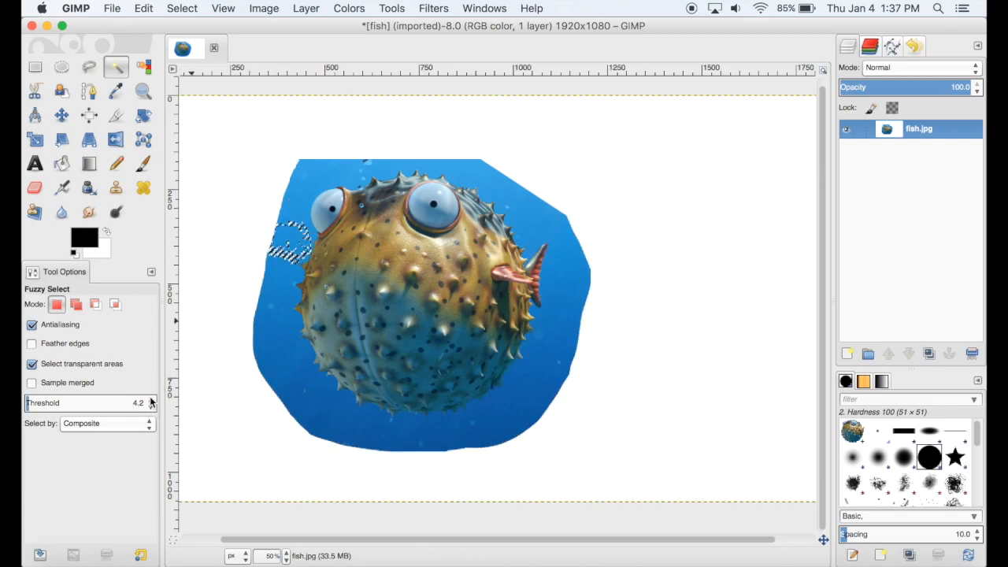
Set the Fuzzy Select threshold to 18.2, select the blue background left of the fish and clear it
click(150, 399)
click(278, 294)
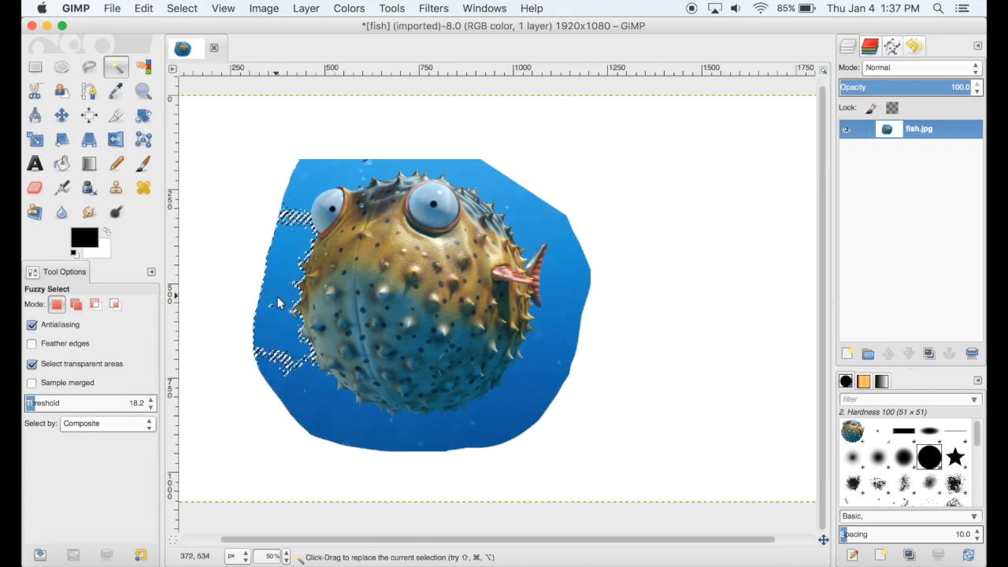
click(144, 8)
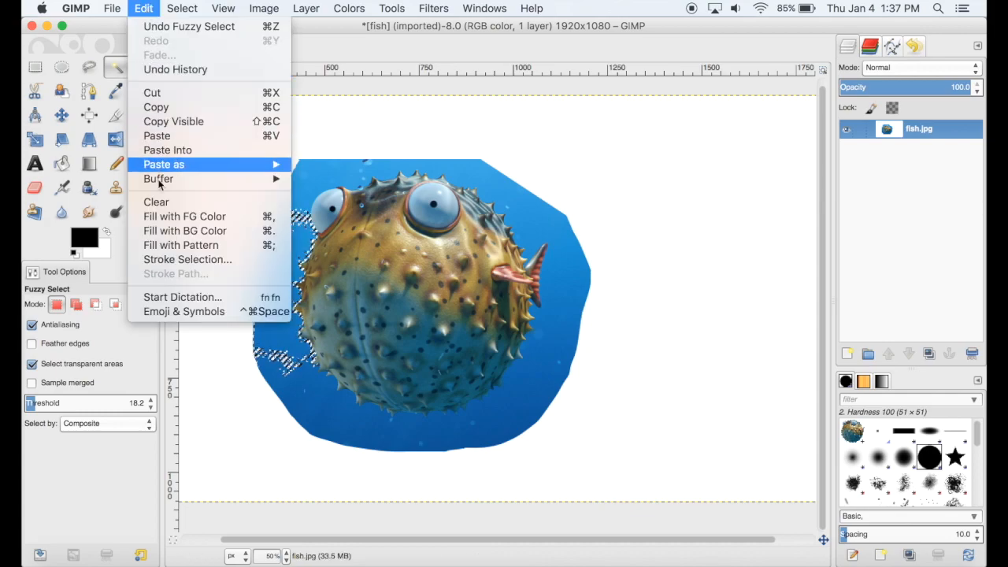
click(175, 203)
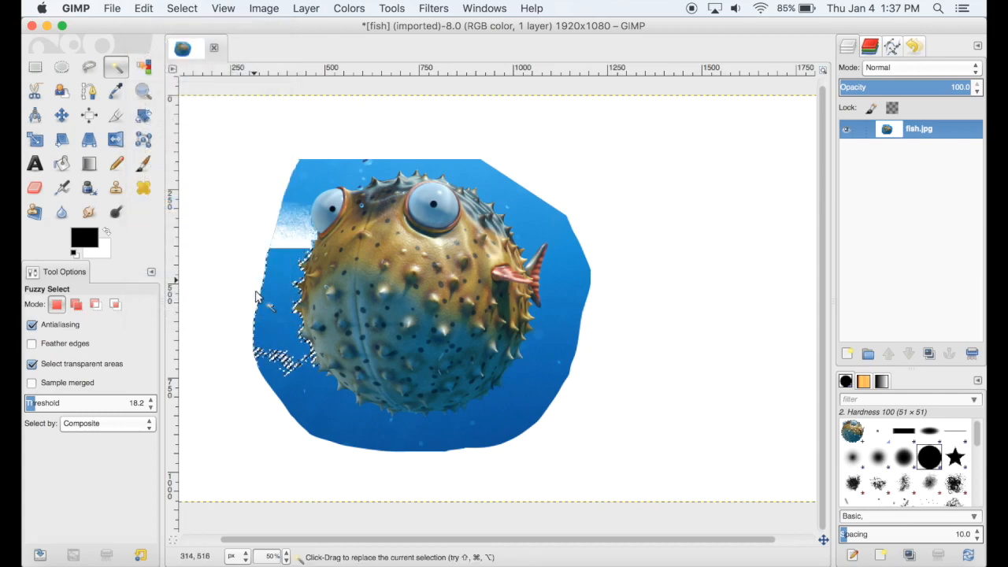
Raise the Fuzzy Select threshold to 23.2, select the dark blue background below the fish and clear it
click(150, 401)
click(151, 401)
click(150, 401)
click(150, 401)
click(150, 401)
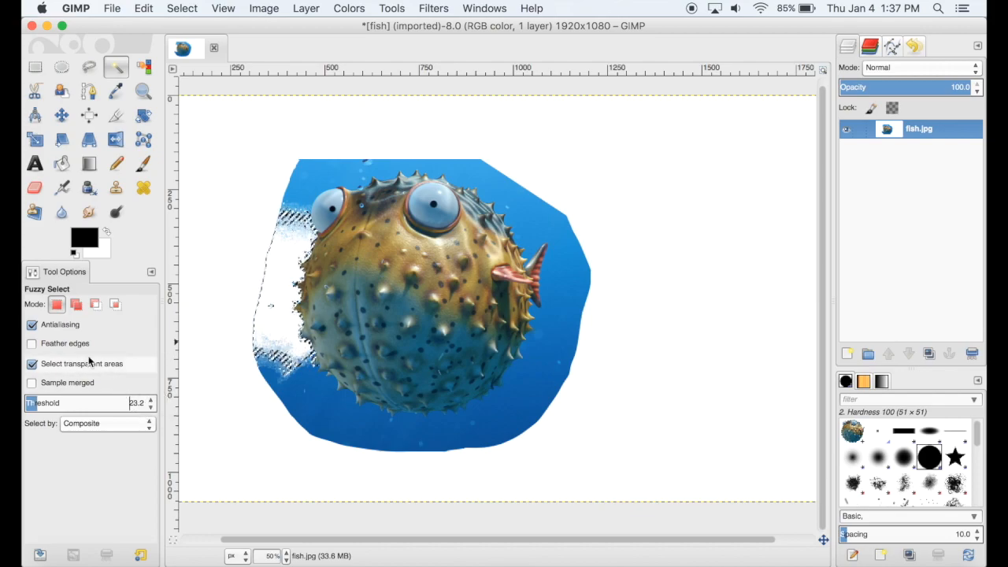
click(314, 406)
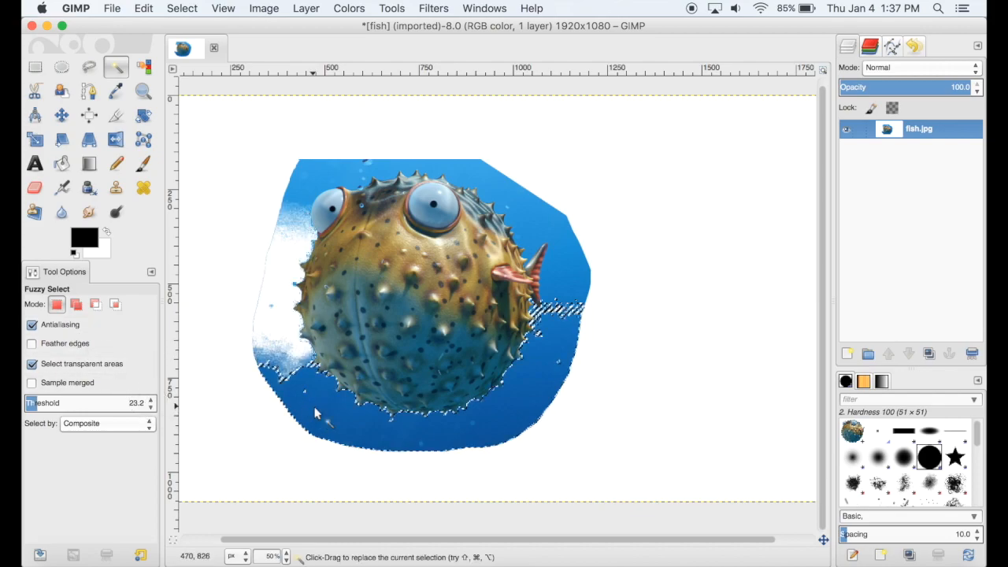
click(199, 9)
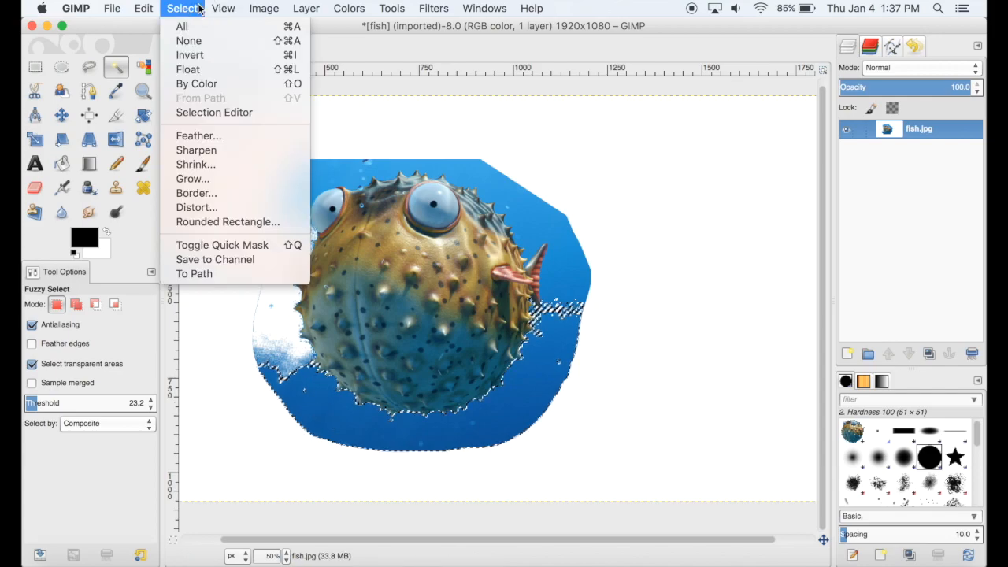
mouse_move(147, 9)
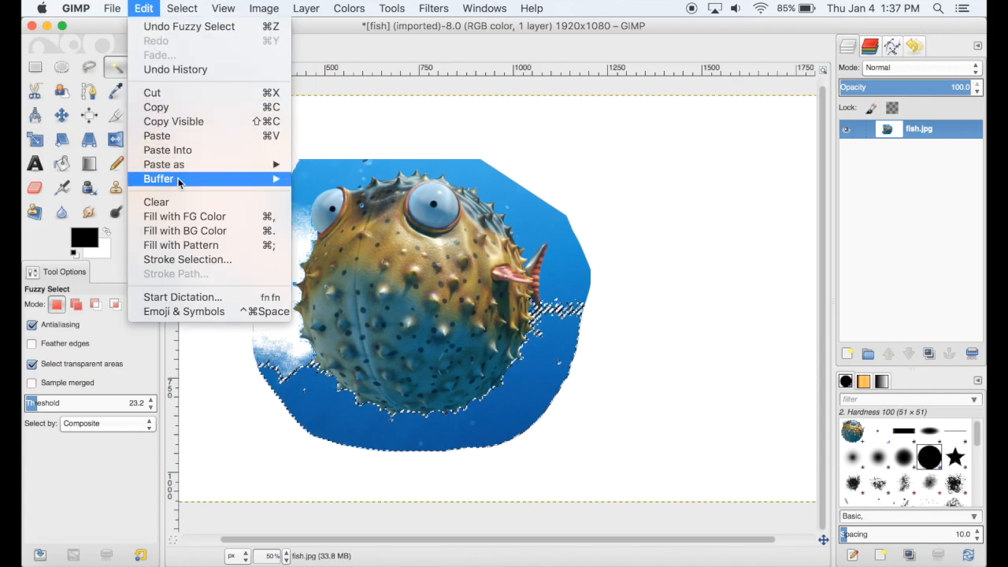
click(179, 204)
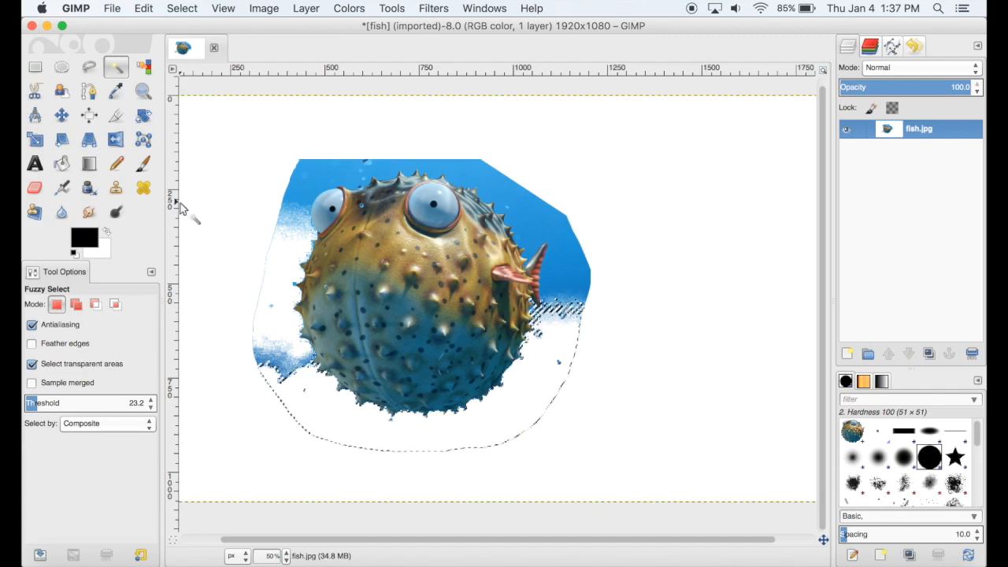
Fuzzy-select and clear the blue background to the right around the tail, and likewise the area above the fish
click(567, 260)
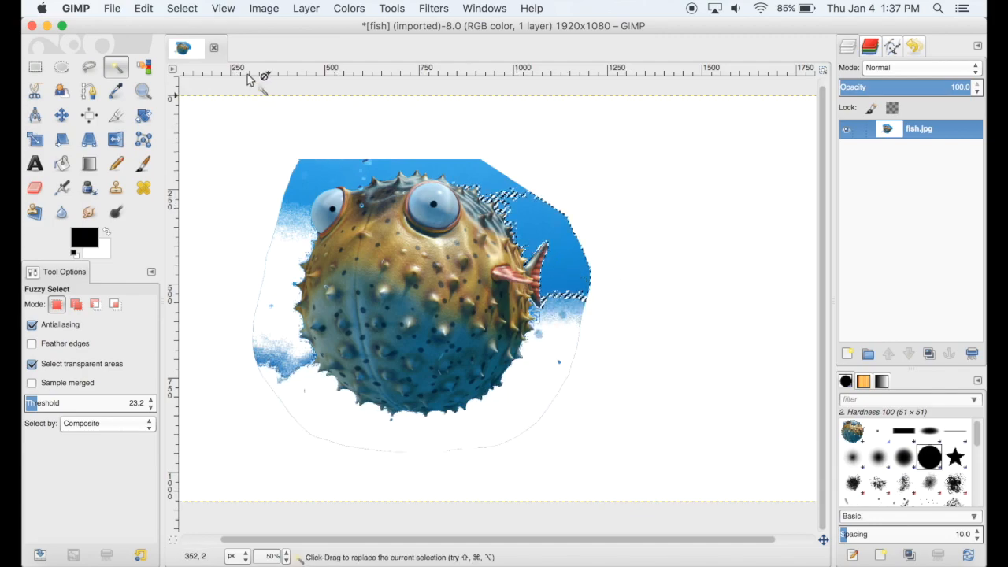
click(142, 8)
click(183, 204)
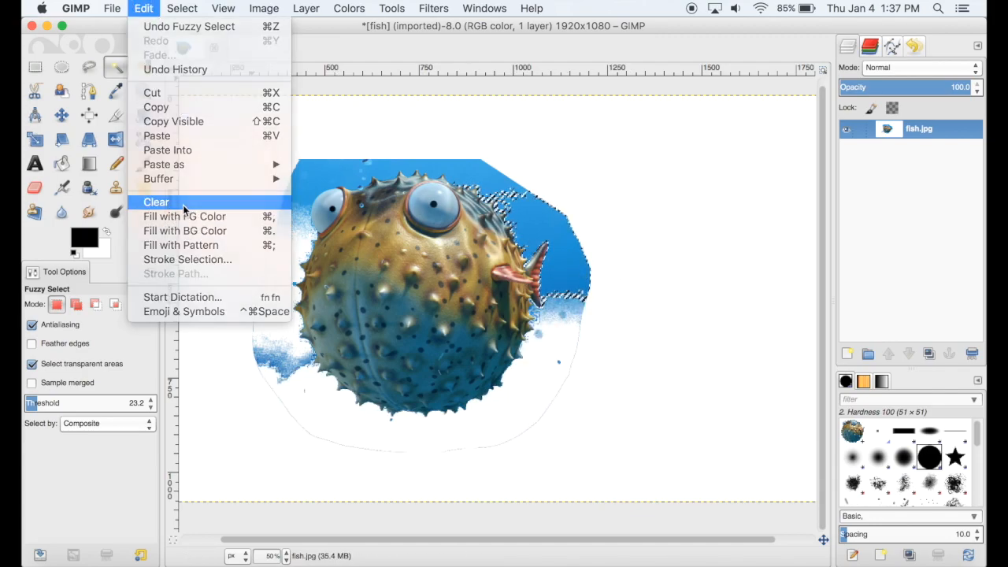
click(327, 195)
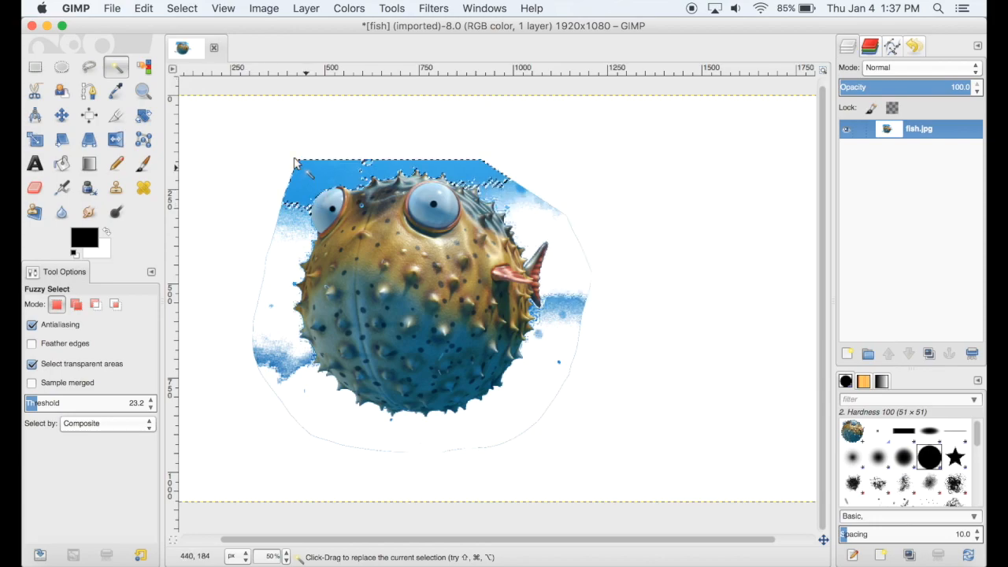
click(144, 8)
click(175, 205)
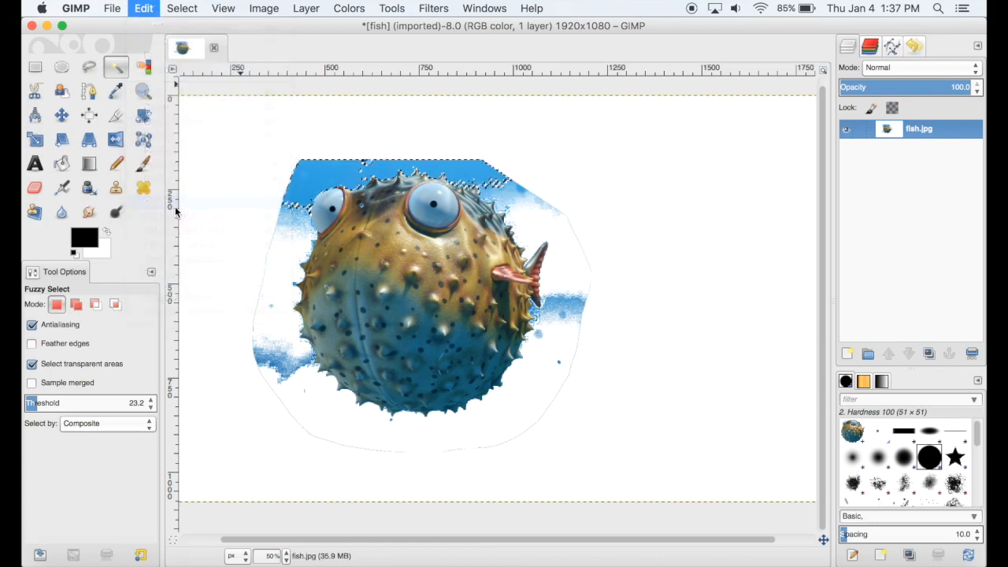
Deselect everything and erase the leftover blue patch right of the tail with the Eraser at size 39
click(578, 313)
click(277, 366)
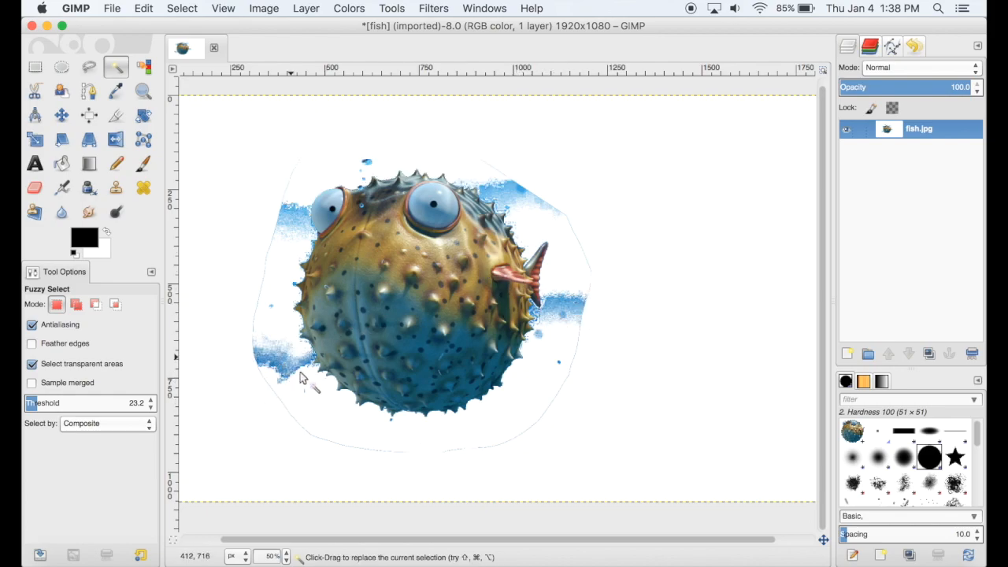
click(37, 189)
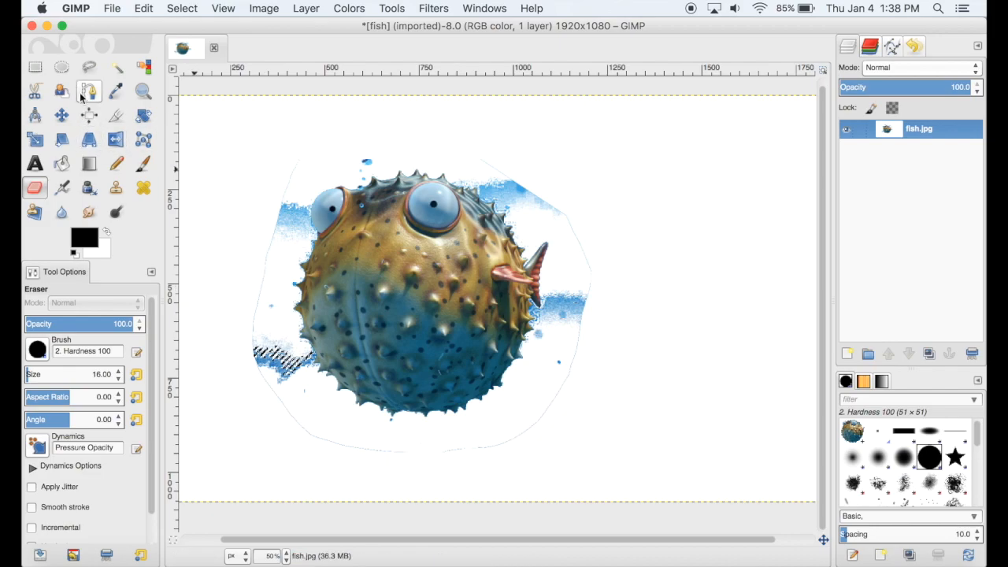
click(182, 8)
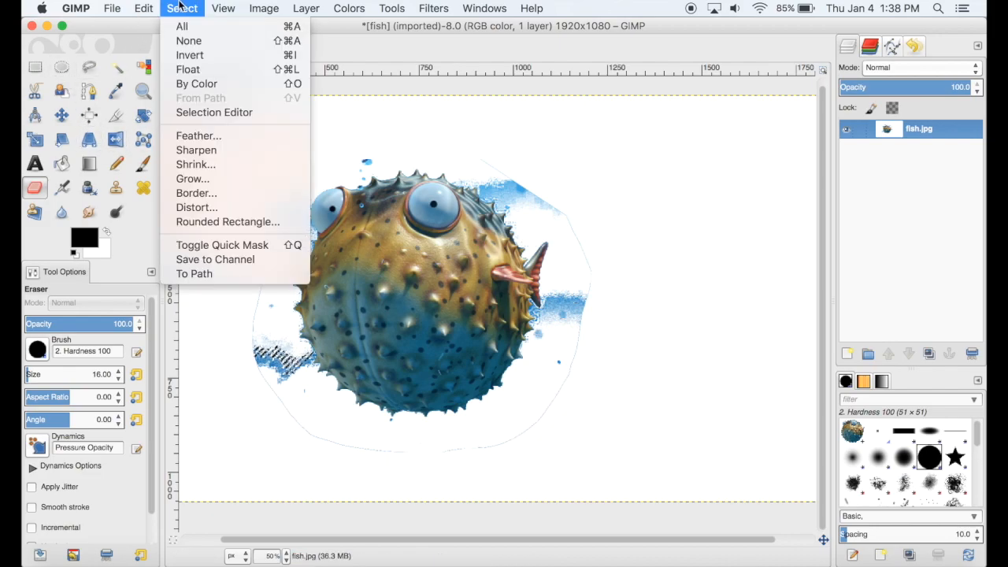
click(189, 39)
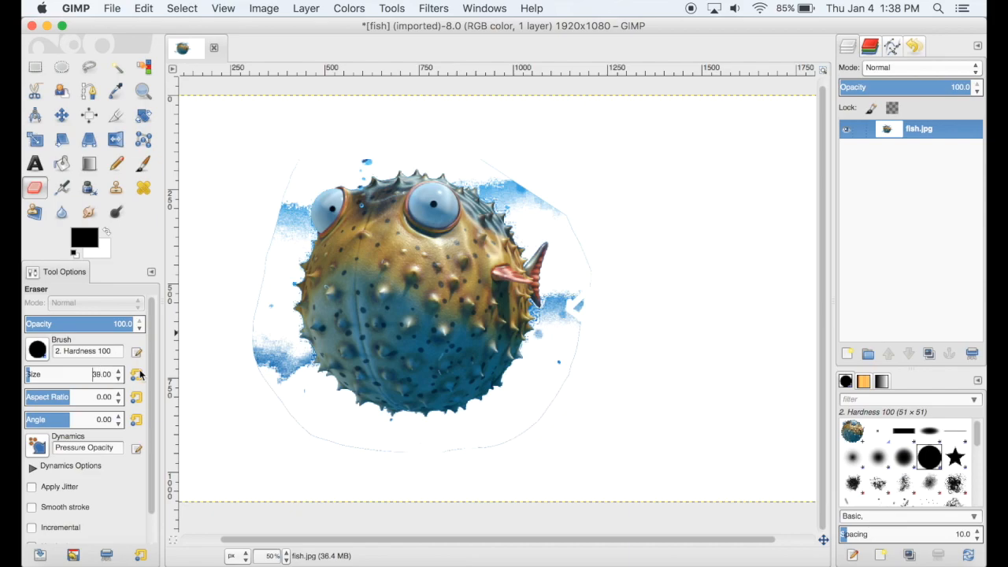
mouse_move(557, 305)
mouse_down()
mouse_move(586, 312)
mouse_move(584, 340)
mouse_up()
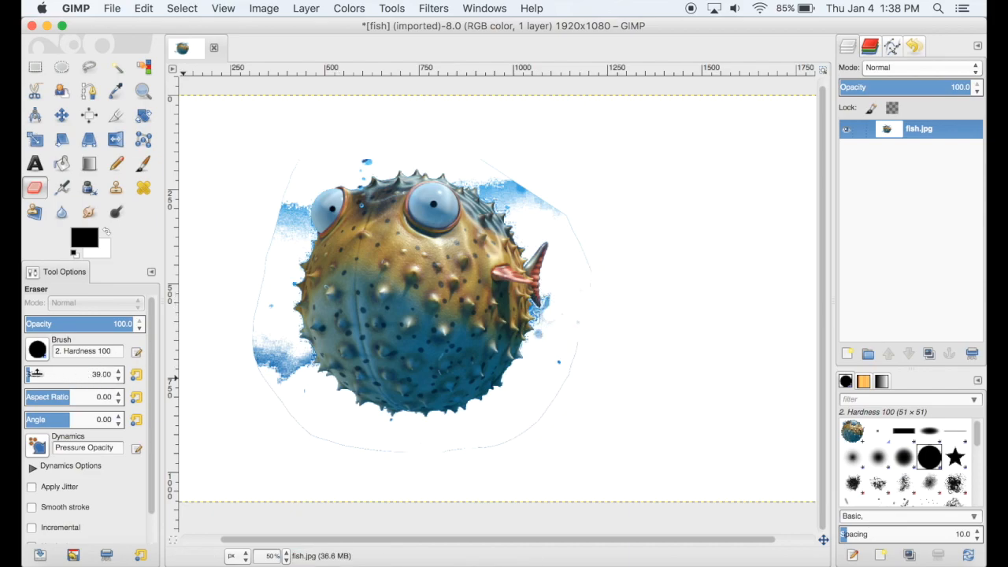
Erase the faint outline and outer blue remnants around the fish with the Eraser enlarged to 129.08, undoing unwanted strokes
mouse_move(535, 408)
mouse_down()
mouse_move(585, 283)
mouse_move(583, 243)
mouse_move(548, 206)
mouse_move(543, 179)
mouse_move(527, 178)
mouse_move(527, 189)
mouse_move(415, 146)
mouse_move(352, 148)
mouse_up()
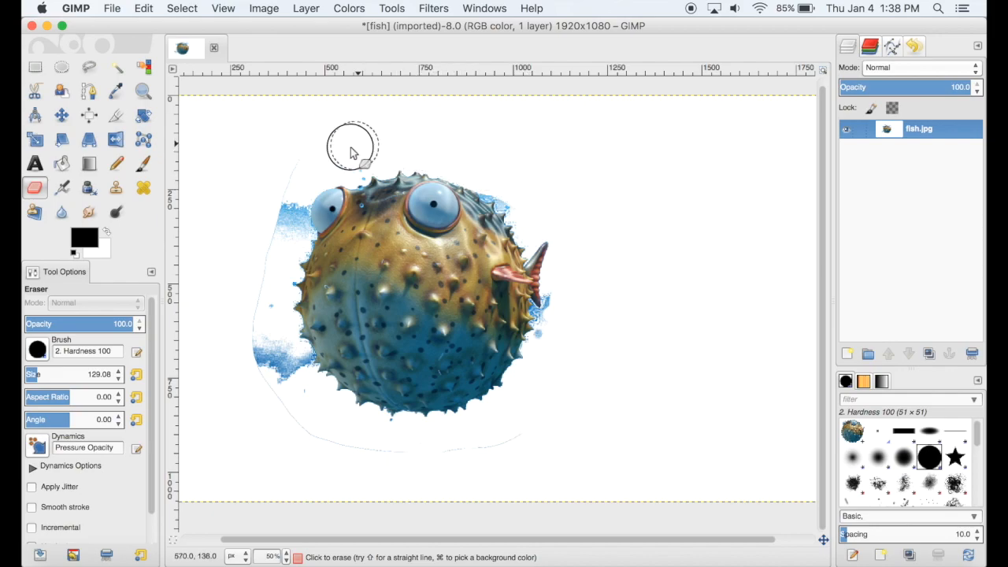
click(143, 8)
click(169, 27)
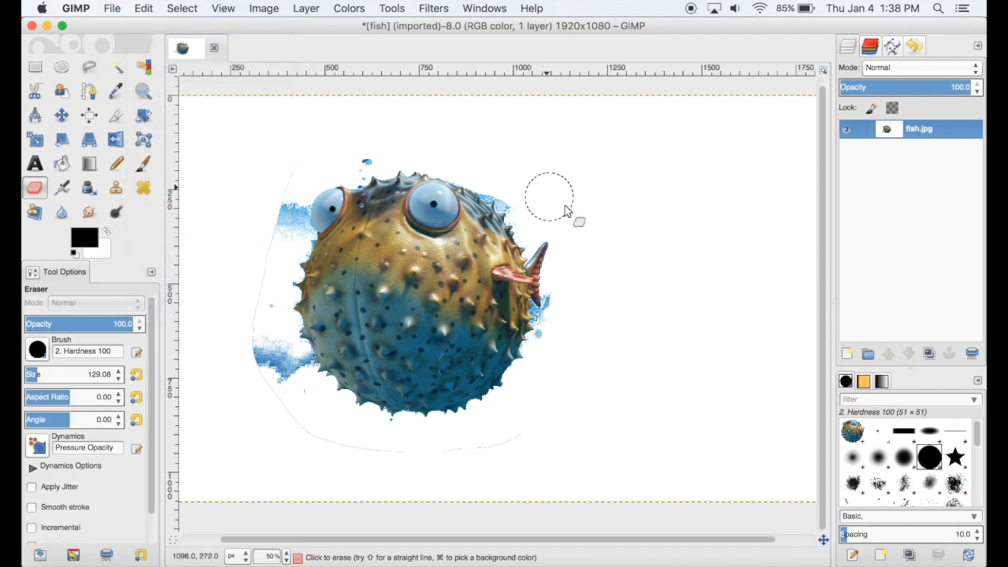
key(super+z)
mouse_move(573, 220)
mouse_down()
mouse_move(442, 144)
mouse_move(299, 157)
mouse_move(261, 261)
mouse_move(254, 326)
mouse_move(285, 410)
mouse_move(378, 452)
mouse_move(439, 461)
mouse_move(496, 450)
mouse_move(562, 377)
mouse_move(583, 323)
mouse_move(578, 225)
mouse_move(534, 202)
mouse_up()
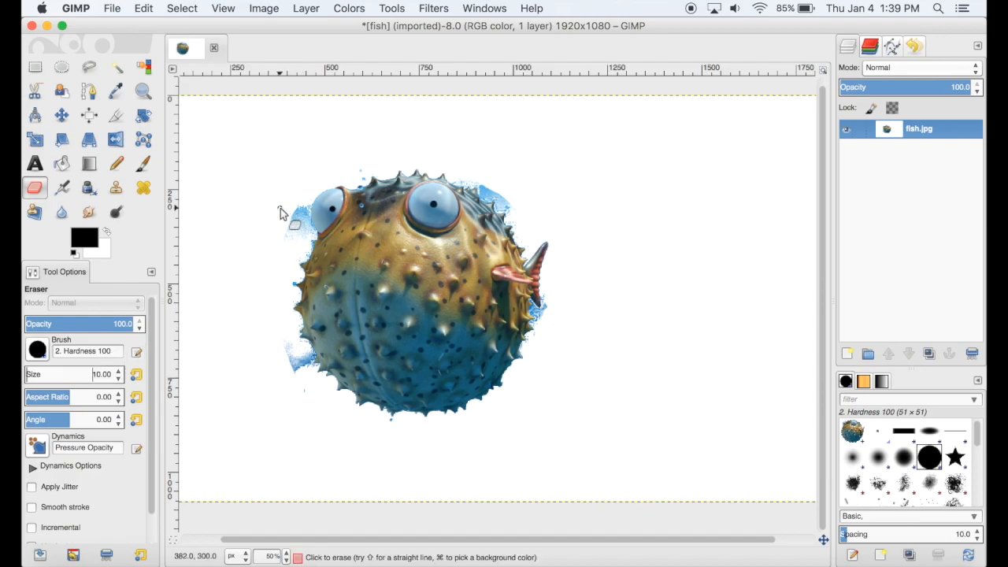
Erase the blue remnants close to the edge of the fish's left eye with the Eraser at size 10
scroll(292, 217, up, 5)
mouse_move(331, 178)
mouse_down()
mouse_move(254, 326)
mouse_move(250, 361)
mouse_move(354, 178)
mouse_move(259, 368)
mouse_move(349, 189)
mouse_move(367, 163)
mouse_move(375, 177)
mouse_move(401, 160)
mouse_move(395, 236)
mouse_move(415, 373)
mouse_up()
mouse_move(405, 409)
mouse_down()
mouse_move(369, 483)
mouse_move(379, 477)
mouse_move(396, 381)
mouse_move(376, 241)
mouse_up()
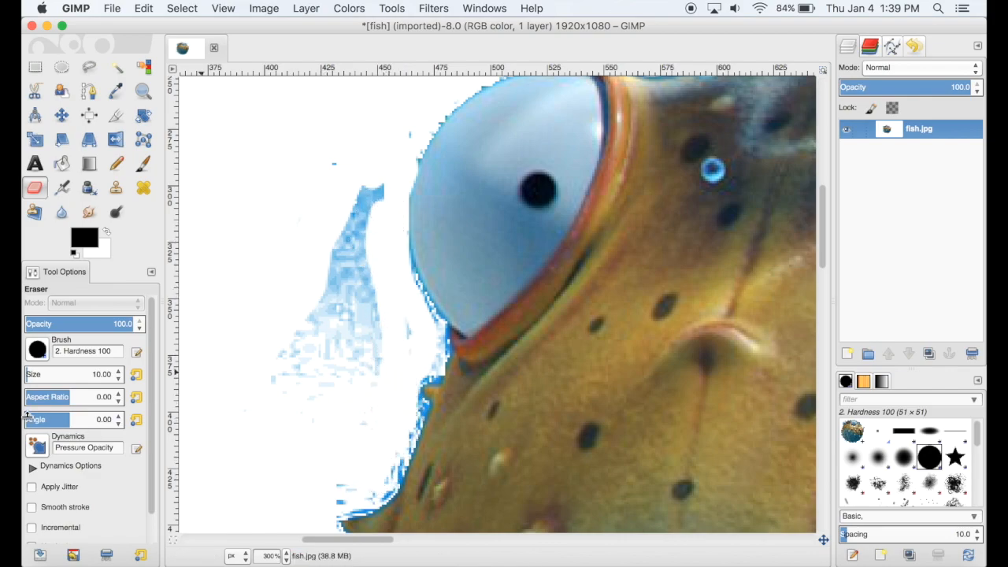
Set the Eraser size to 44.15 and erase the detached blue patch left of the eye
drag(61, 379, 66, 379)
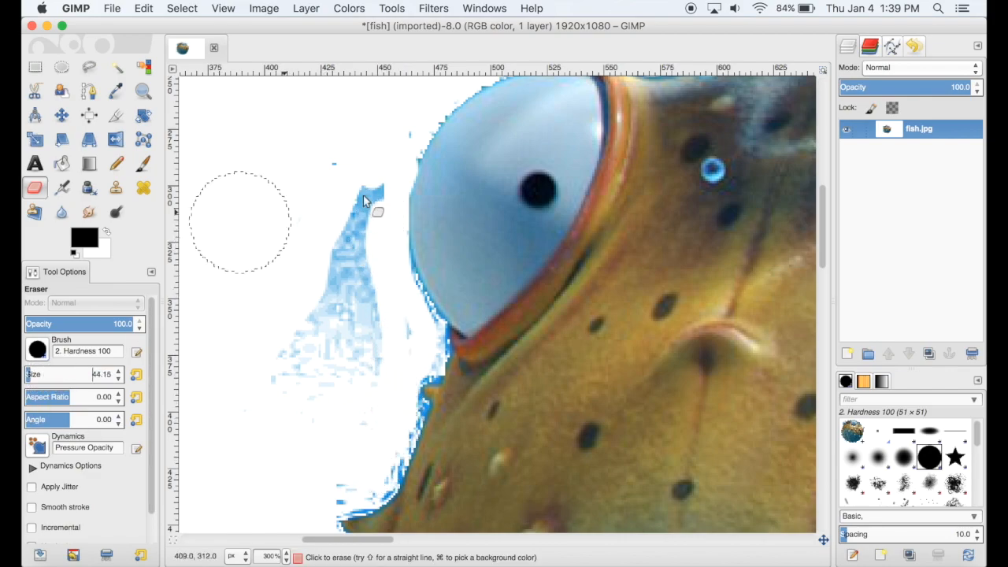
mouse_move(366, 174)
mouse_down()
mouse_move(325, 319)
mouse_move(302, 365)
mouse_move(358, 338)
mouse_move(390, 337)
mouse_move(357, 359)
mouse_move(350, 457)
mouse_up()
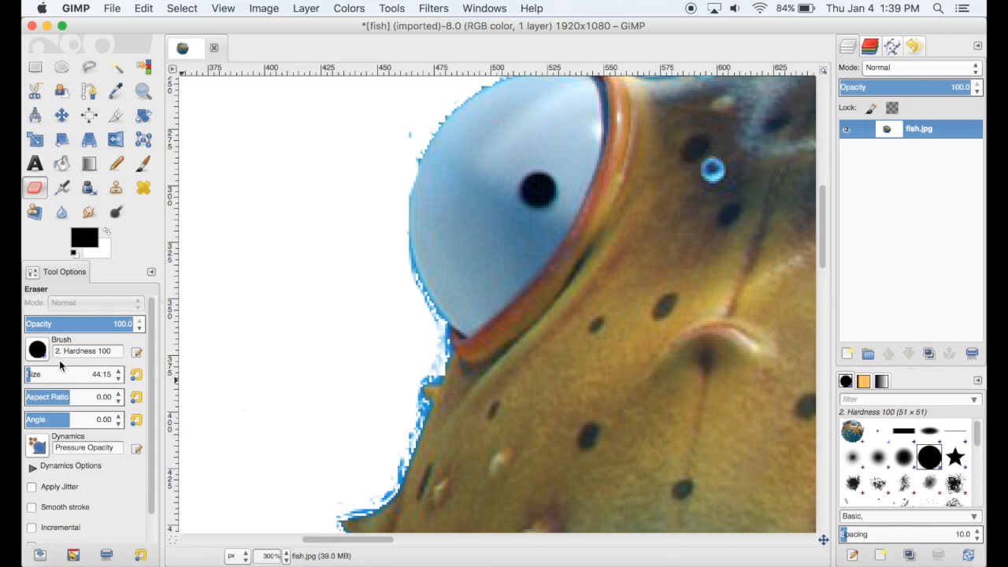
Erase the blue bubbles above the fish's head with the Eraser at size 27.93 and undo the unwanted stroke
click(38, 351)
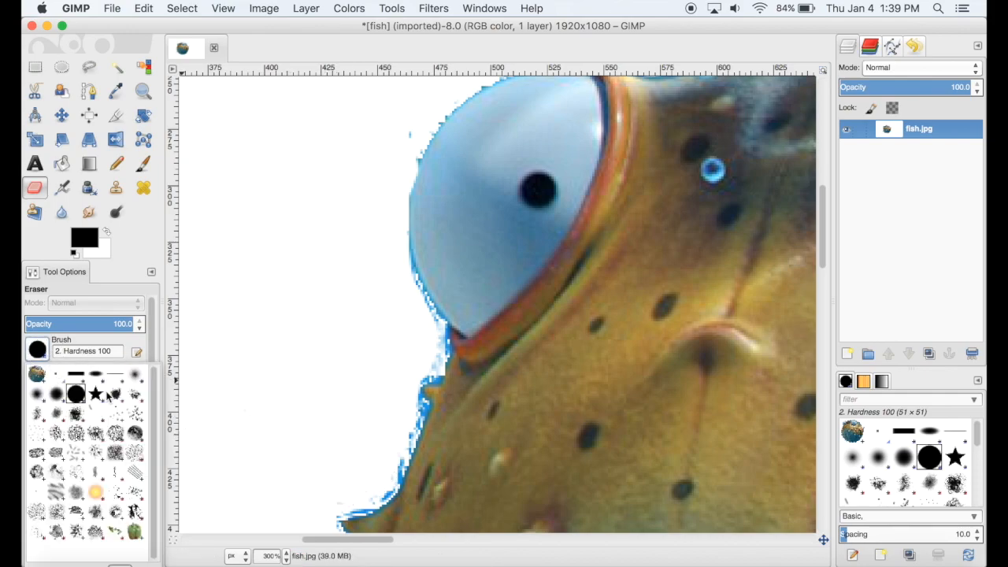
click(39, 350)
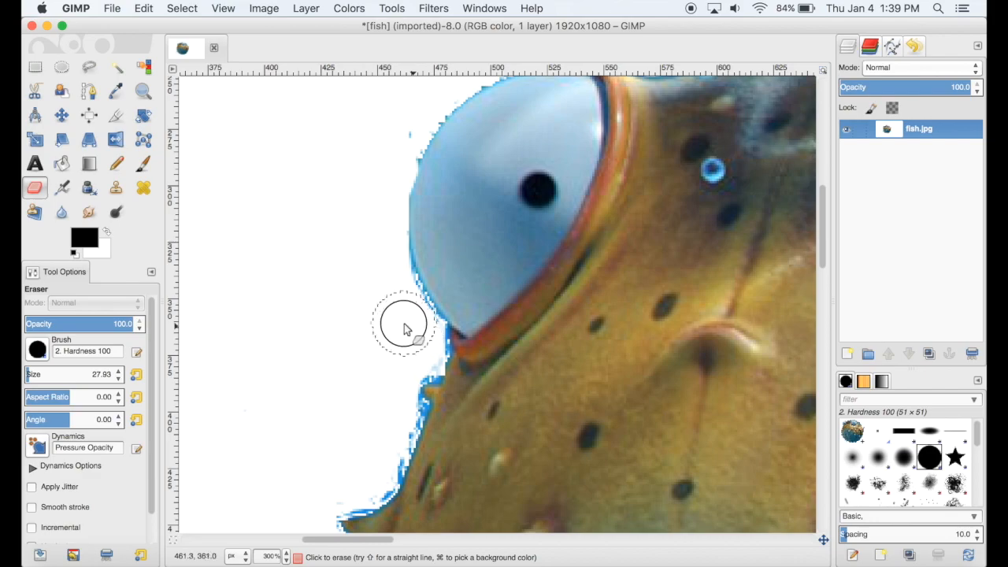
scroll(371, 288, down, 5)
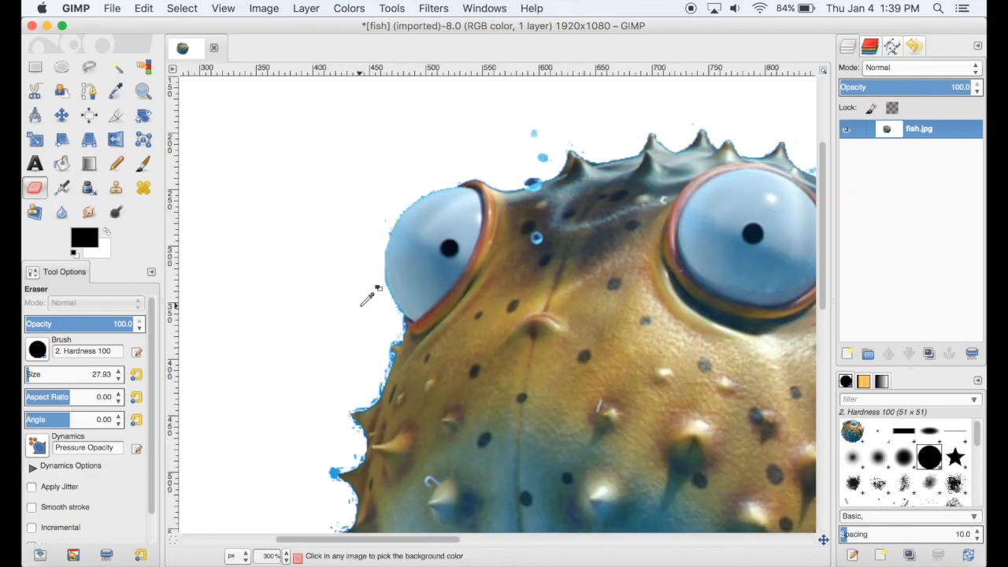
scroll(433, 233, up, 4)
right_click(431, 236)
click(391, 243)
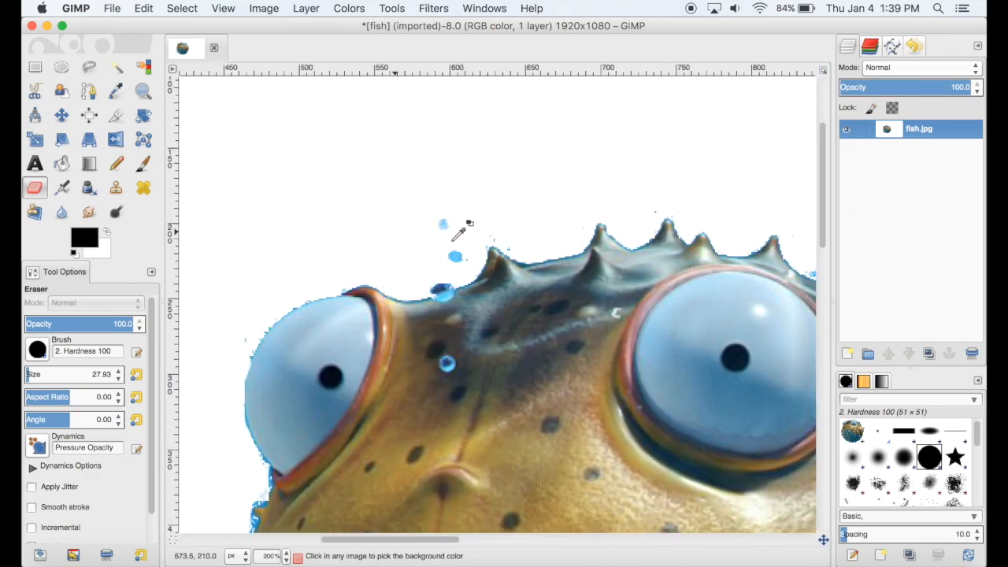
mouse_move(412, 232)
mouse_down()
mouse_move(434, 232)
mouse_move(446, 248)
mouse_move(430, 273)
mouse_up()
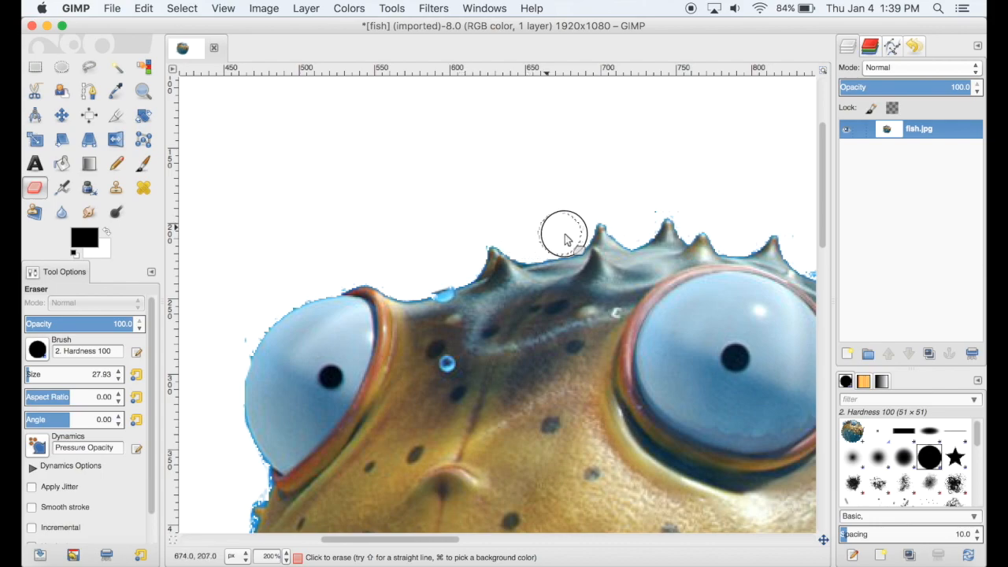
click(142, 10)
click(174, 29)
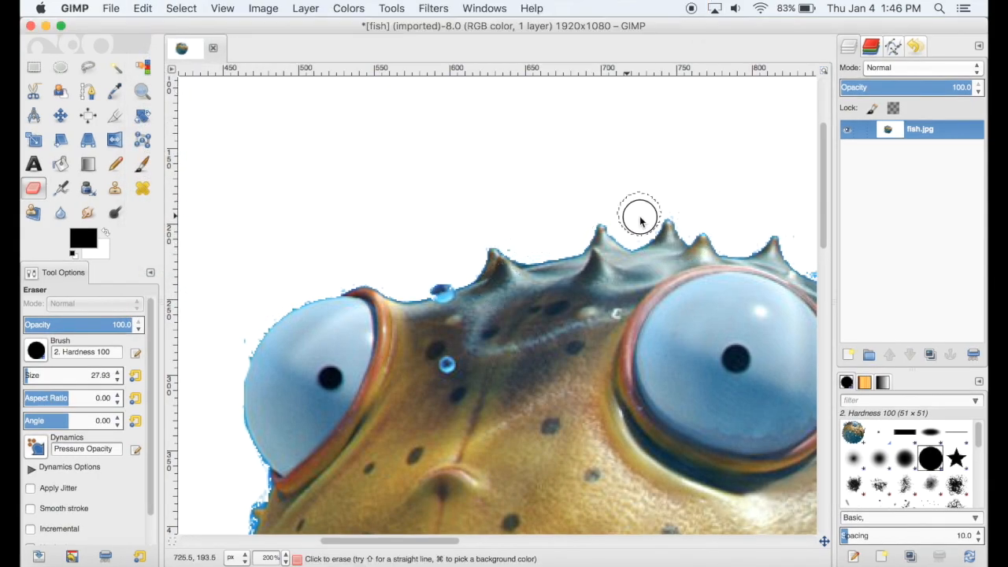
Erase the blue patch and fringe around the spines behind the right eye, reducing the Eraser size from 27.93 to 6.93
scroll(728, 202, down, 4)
scroll(522, 173, up, 6)
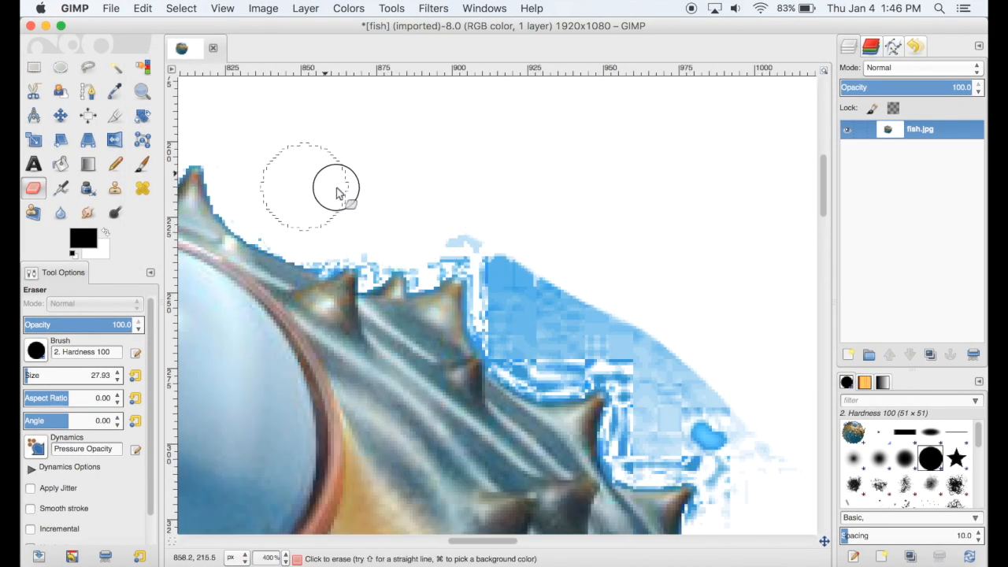
mouse_move(337, 193)
mouse_down()
mouse_move(463, 225)
mouse_move(513, 291)
mouse_move(529, 345)
mouse_move(555, 359)
mouse_move(598, 354)
mouse_move(634, 330)
mouse_move(653, 393)
mouse_move(642, 443)
mouse_move(744, 477)
mouse_move(625, 274)
mouse_up()
click(117, 380)
mouse_move(267, 240)
mouse_down()
mouse_move(421, 283)
mouse_move(467, 261)
mouse_up()
scroll(519, 238, down, 4)
scroll(590, 360, up, 3)
mouse_move(517, 207)
mouse_down()
mouse_move(512, 245)
mouse_move(569, 265)
mouse_move(583, 360)
mouse_move(698, 386)
mouse_move(641, 430)
mouse_up()
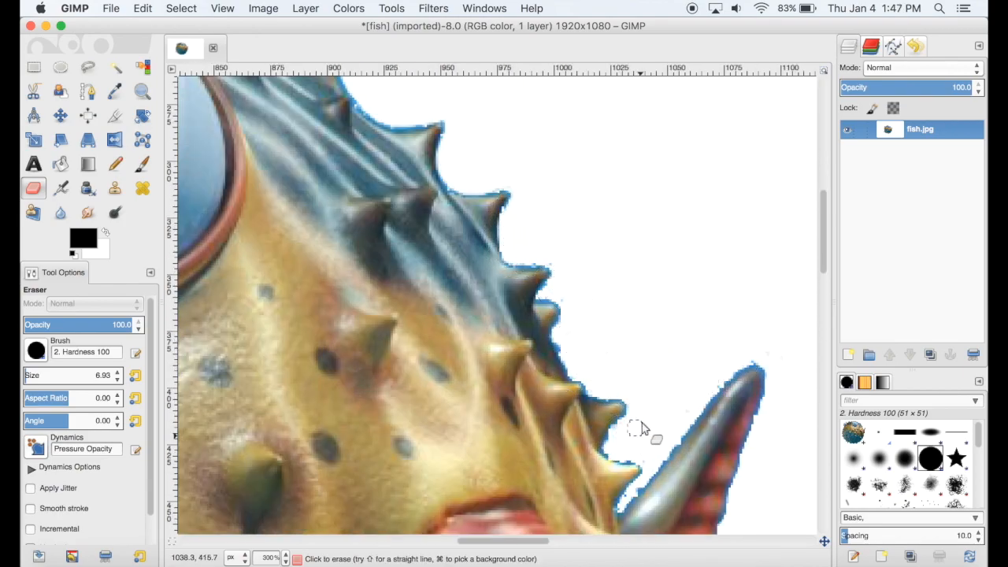
Erase the blue remnants around the tail and the body edge near it, adjusting the small Eraser size
scroll(640, 431, down, 8)
mouse_move(631, 275)
mouse_down()
mouse_move(647, 254)
mouse_move(642, 288)
mouse_move(663, 304)
mouse_move(660, 337)
mouse_move(631, 348)
mouse_move(666, 379)
mouse_move(655, 248)
mouse_move(691, 266)
mouse_move(703, 289)
mouse_move(706, 248)
mouse_move(741, 205)
mouse_move(705, 186)
mouse_move(709, 236)
mouse_up()
mouse_move(674, 438)
mouse_down()
mouse_move(612, 423)
mouse_move(571, 520)
mouse_up()
click(117, 381)
click(117, 373)
click(117, 379)
mouse_move(636, 207)
mouse_down()
mouse_move(656, 236)
mouse_move(706, 234)
mouse_up()
Set the Eraser size to 14.95 and erase the remnants between the spines along the body's left edge
scroll(705, 336, down, 4)
scroll(344, 414, up, 2)
click(32, 377)
drag(32, 376, 34, 376)
mouse_move(299, 359)
mouse_down()
mouse_move(350, 387)
mouse_move(355, 350)
mouse_move(368, 378)
mouse_move(356, 411)
mouse_move(373, 423)
mouse_move(307, 382)
mouse_move(316, 438)
mouse_move(356, 458)
mouse_move(321, 263)
mouse_move(336, 302)
mouse_move(329, 202)
mouse_up()
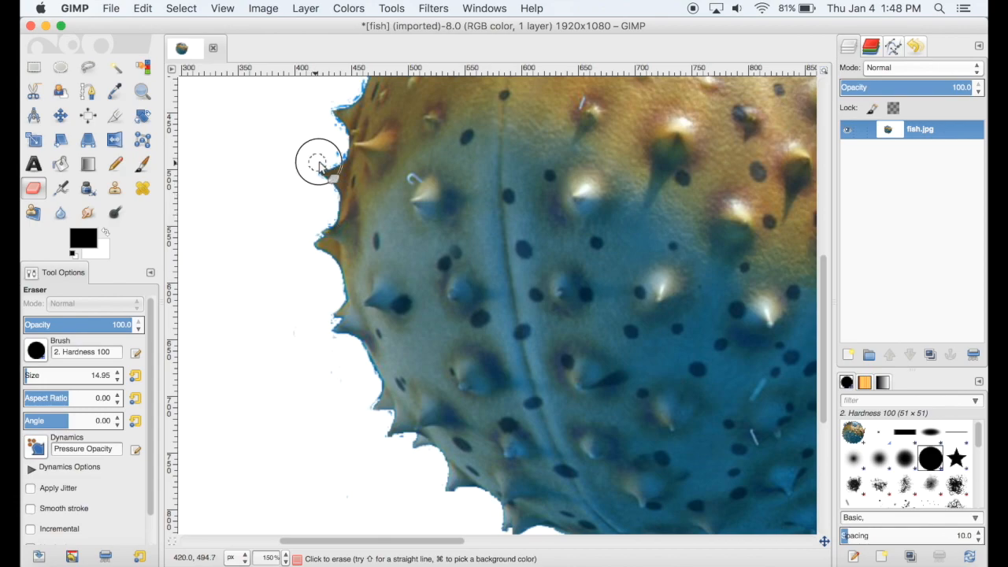
scroll(497, 220, down, 4)
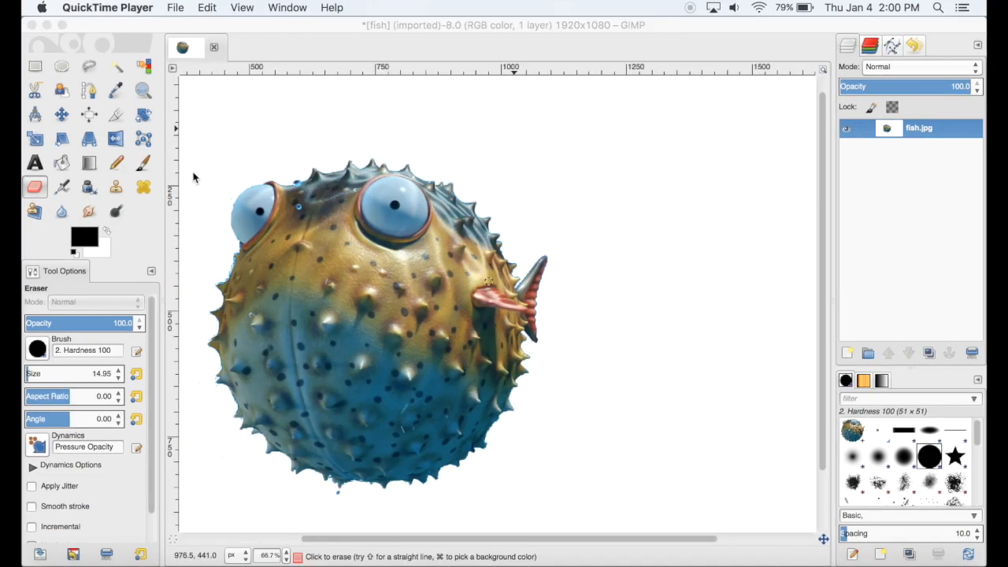
Crop the image closely around the fish to about 748 x 720 px
click(32, 188)
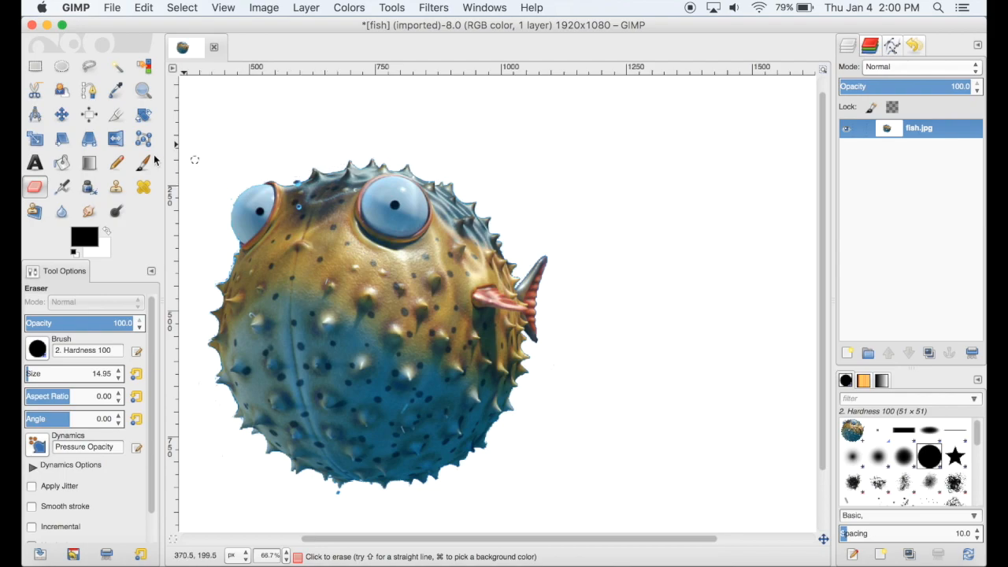
click(115, 115)
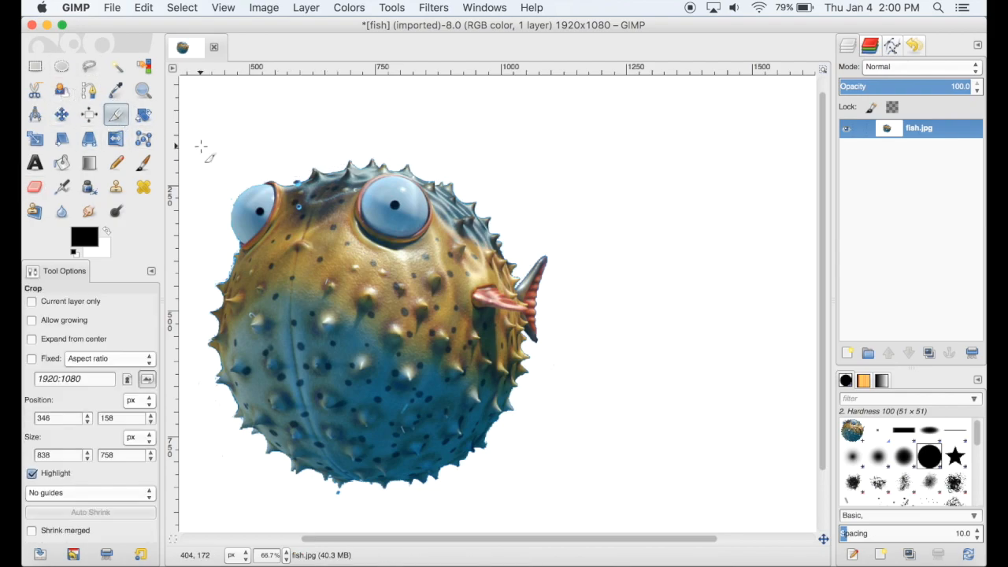
drag(198, 144, 575, 504)
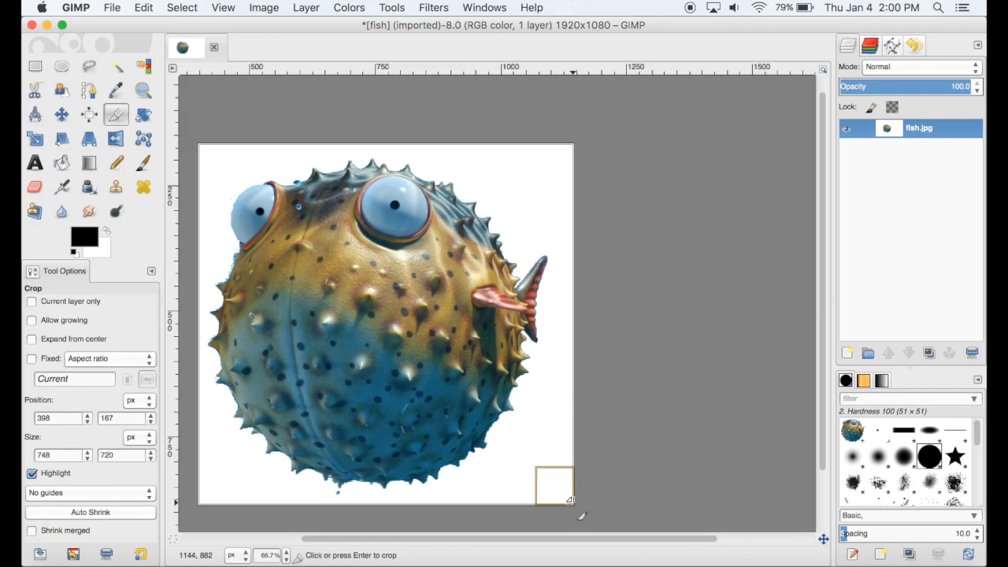
key(Return)
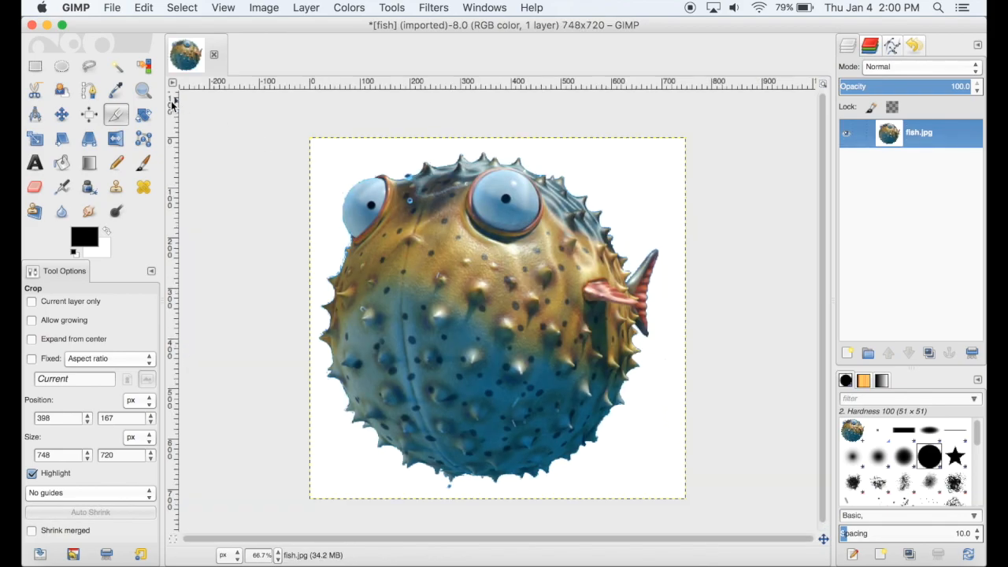
Erase the leftover blue speck and stray marks below the fish with the Eraser at size 14.95
click(35, 187)
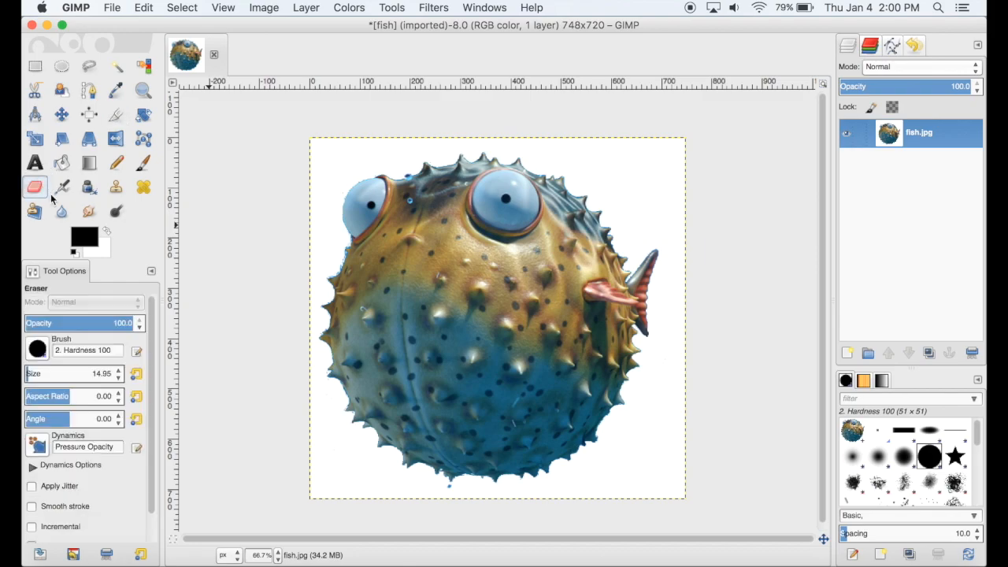
click(451, 486)
click(587, 490)
mouse_move(587, 491)
mouse_down()
mouse_move(627, 495)
mouse_move(602, 492)
mouse_up()
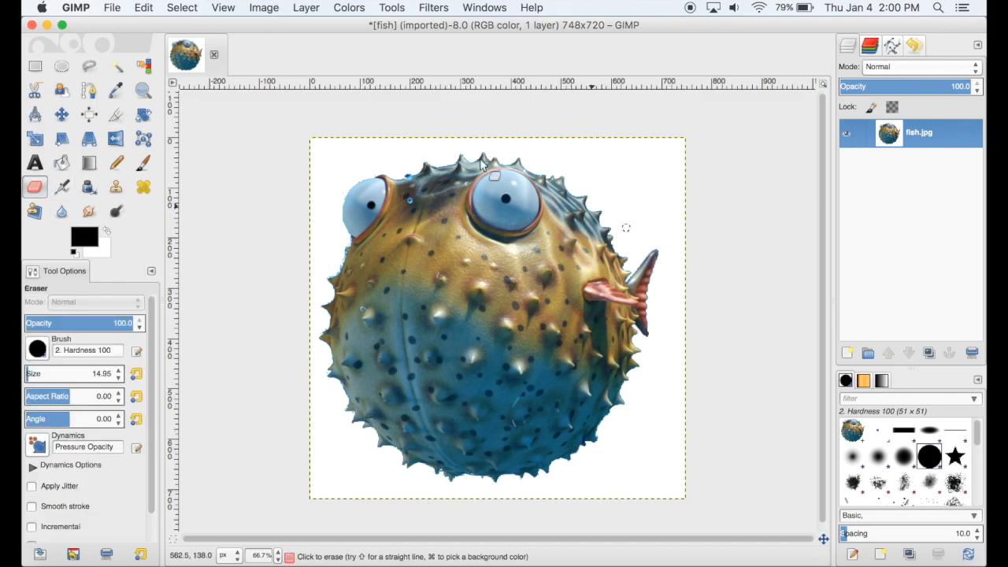
Fuzzy-select the white background at threshold 23.2, invert the selection to the fish and copy it
click(116, 67)
click(336, 161)
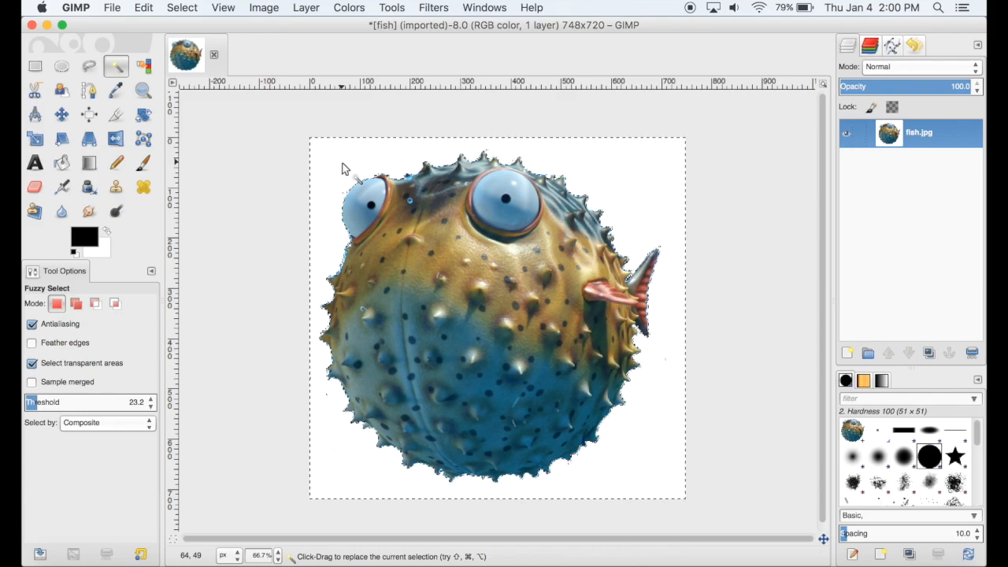
click(181, 7)
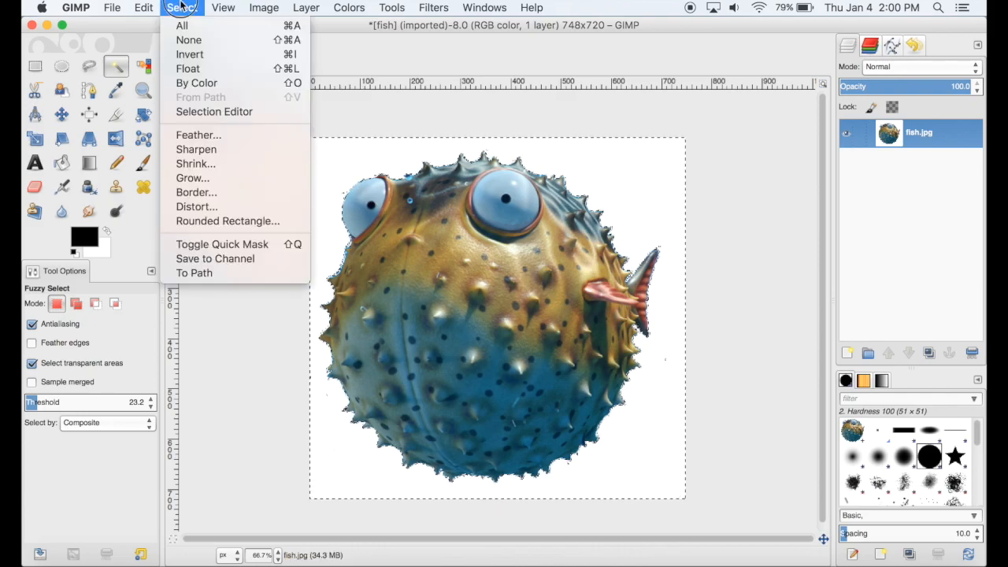
click(214, 56)
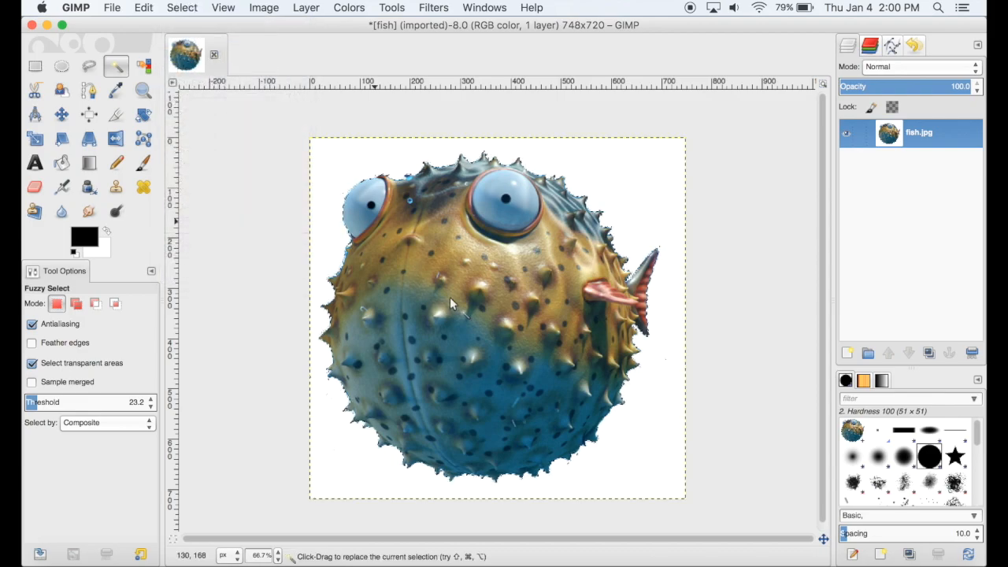
click(147, 8)
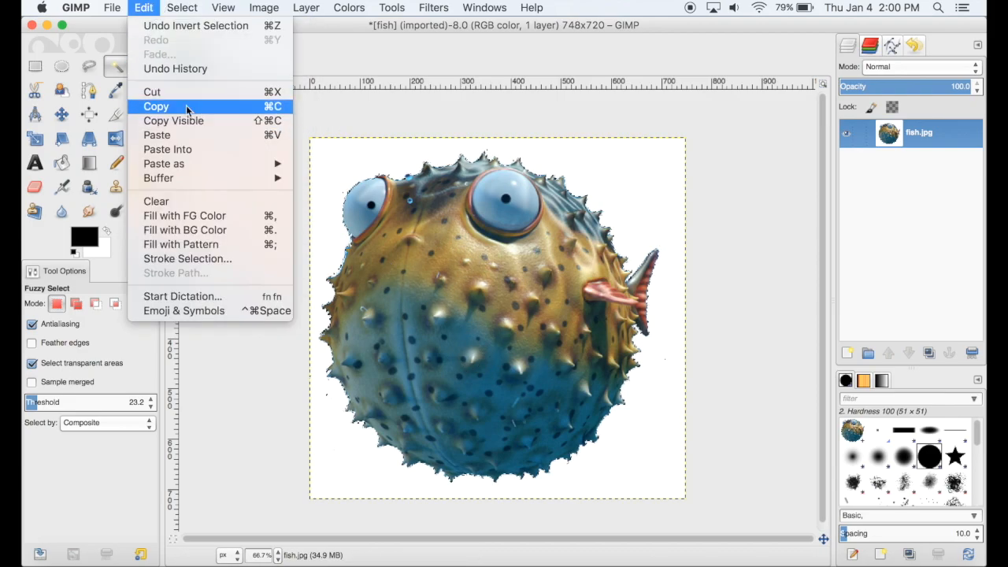
click(184, 107)
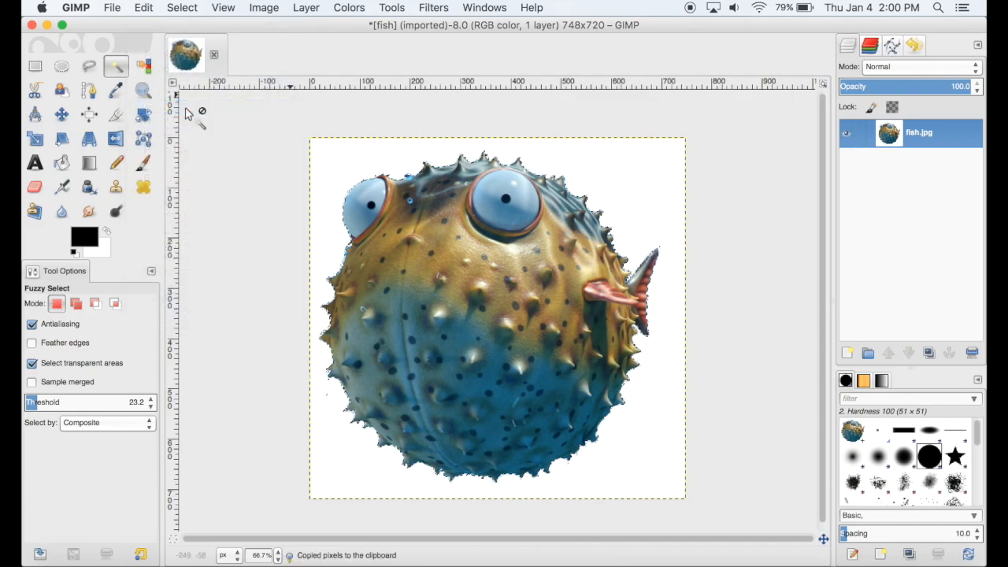
Create a new 748 x 720 px RGB image filled with Transparency
click(117, 7)
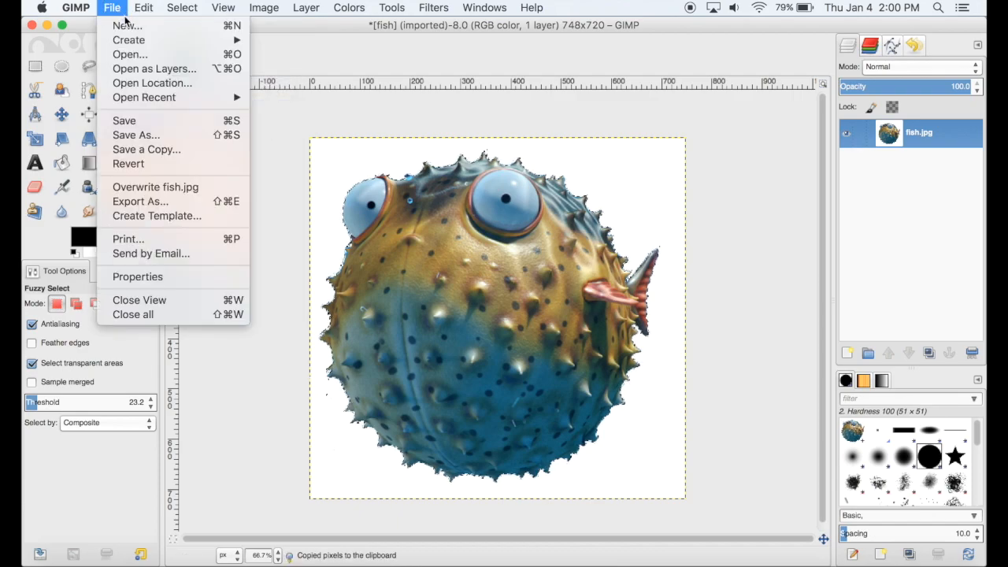
click(126, 26)
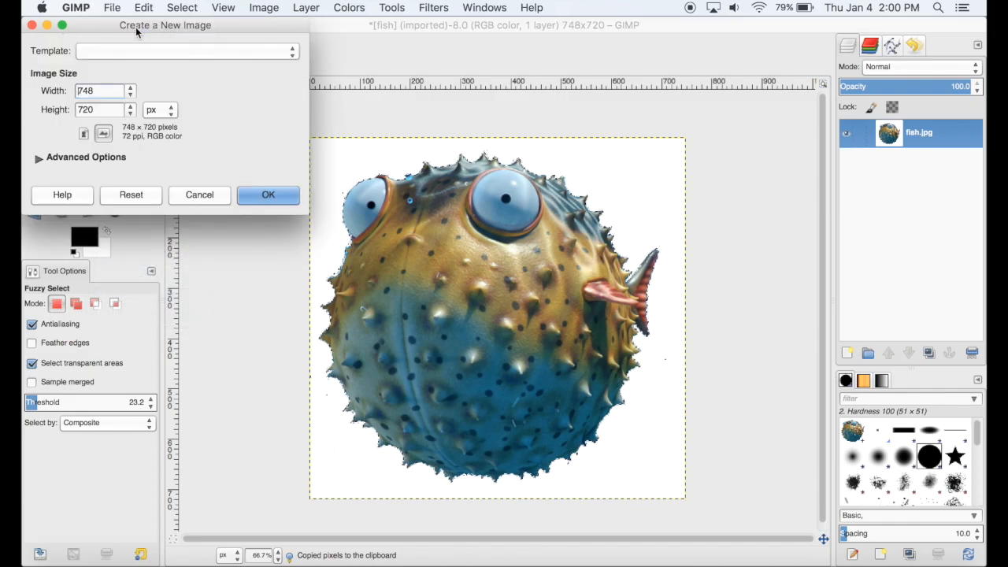
click(39, 160)
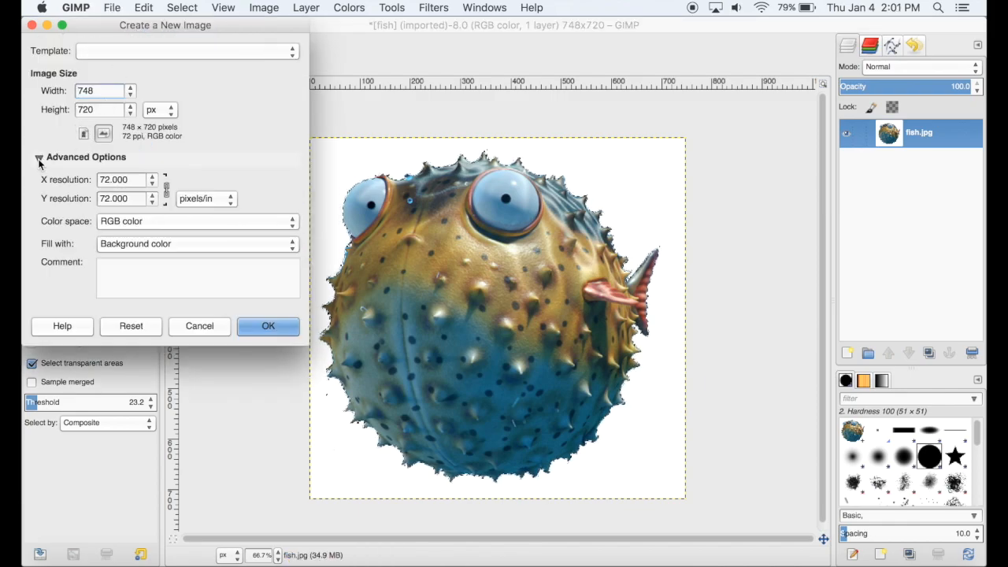
click(206, 240)
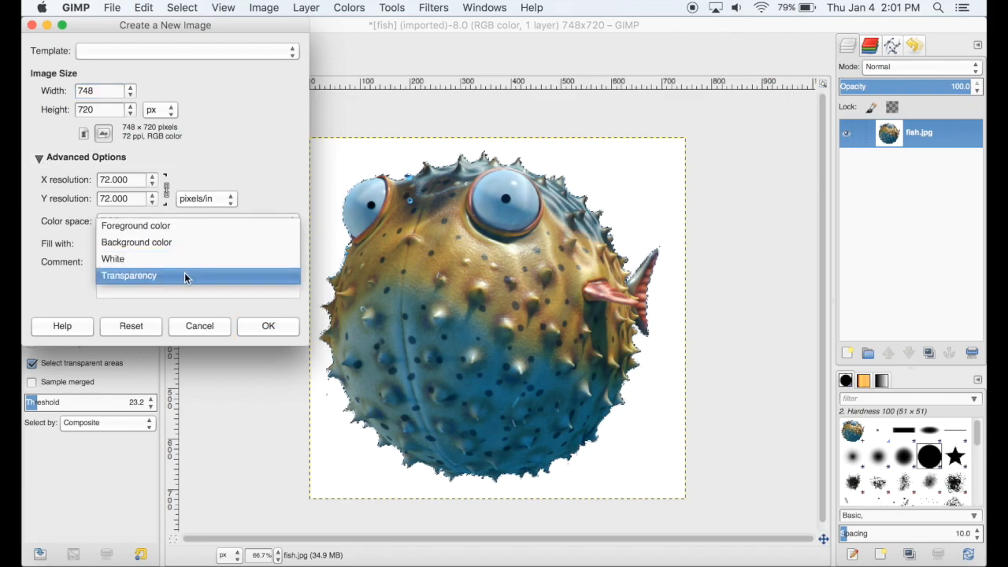
click(186, 276)
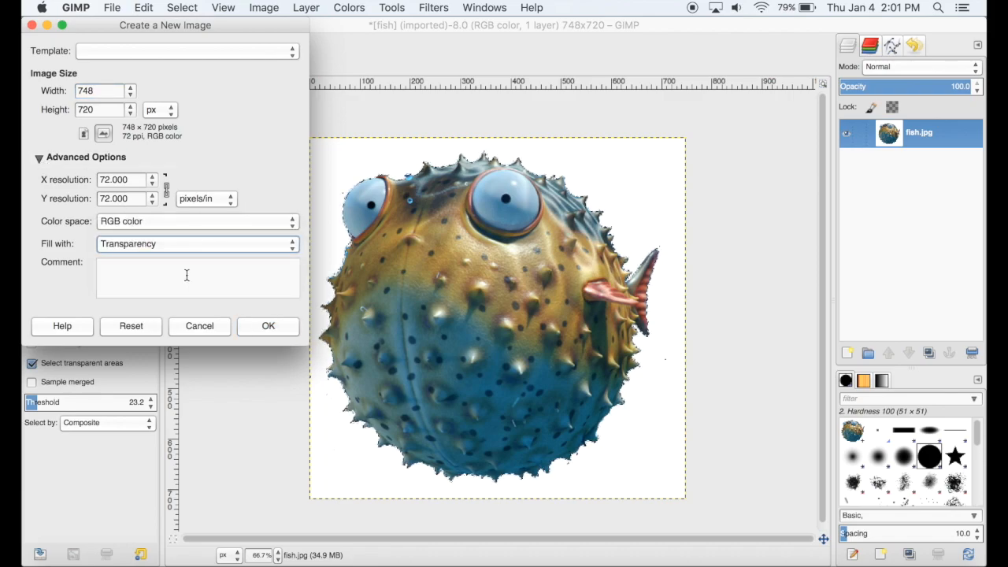
click(271, 323)
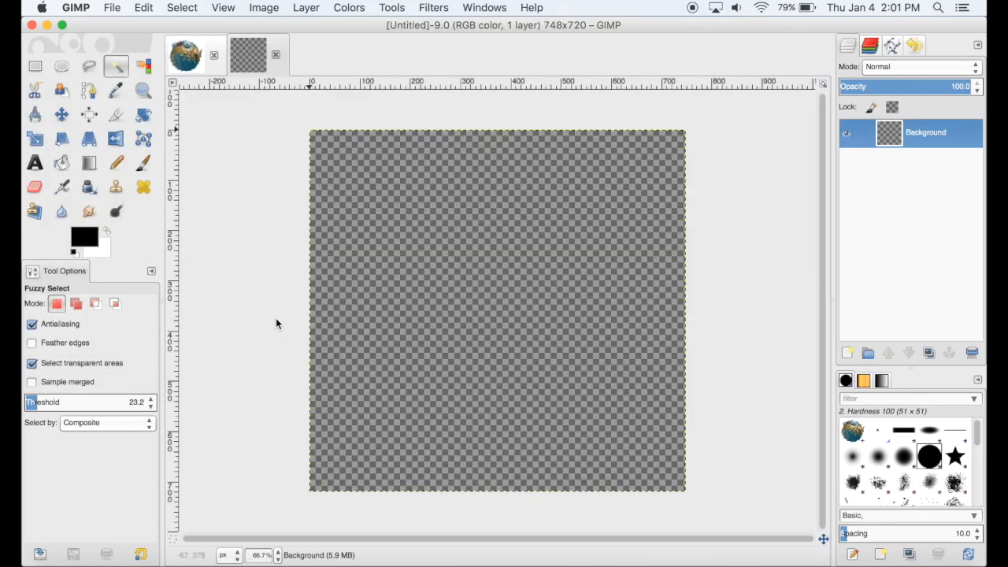
Paste the copied fish into the transparent image and anchor the floating selection to the background layer
click(153, 8)
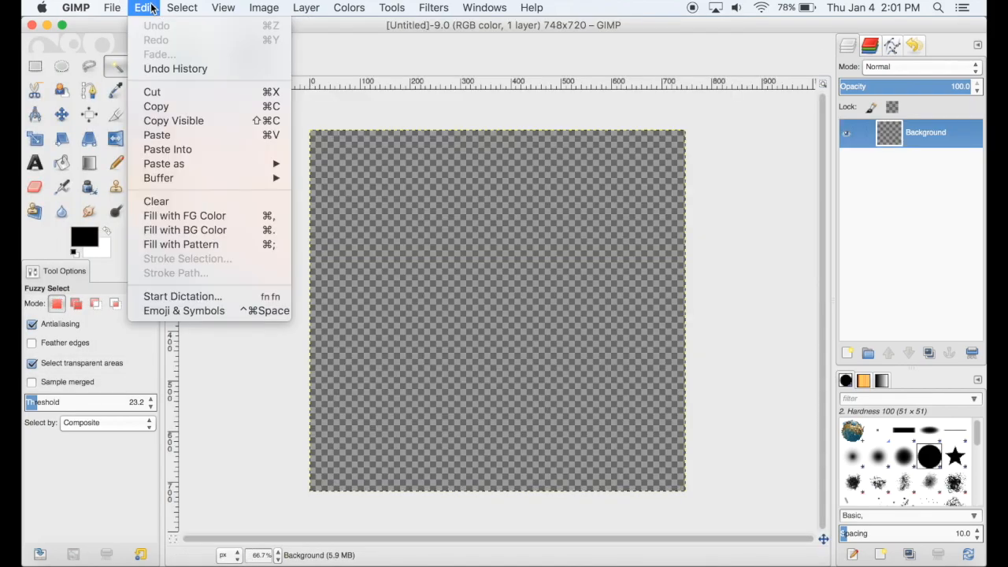
click(160, 136)
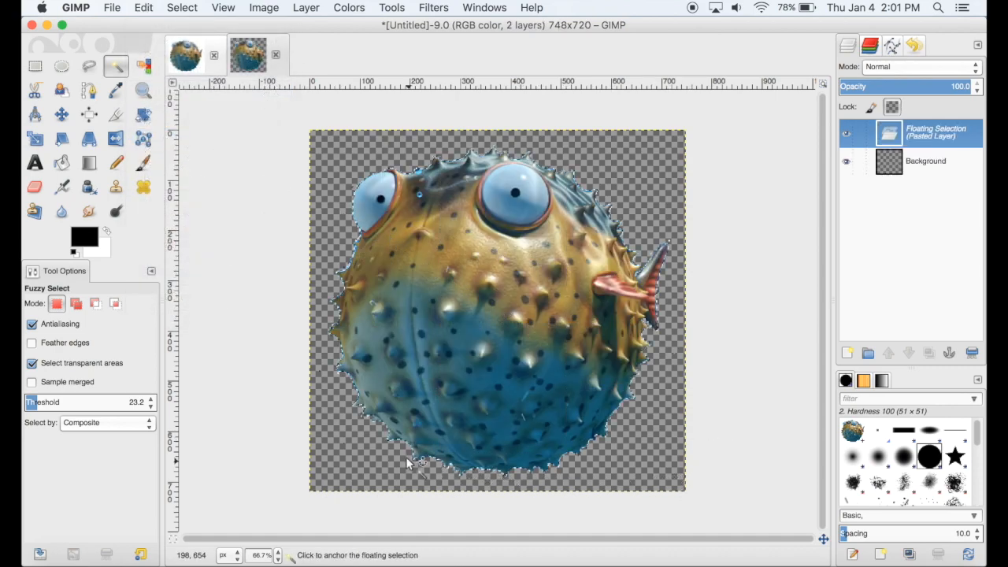
click(35, 67)
click(293, 174)
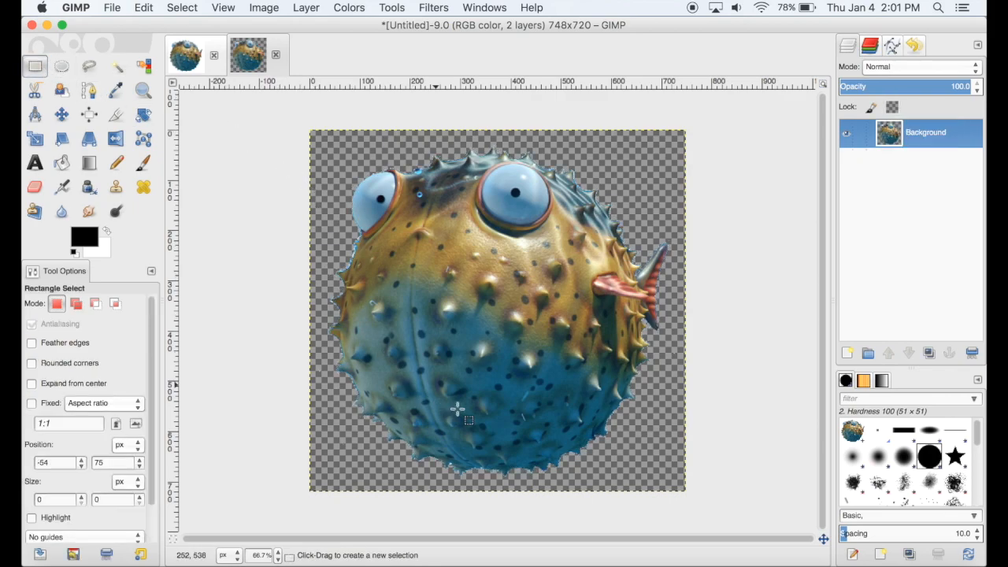
Export the image to the Documents folder as fish_transparent_background.png in PNG format, keeping the default export options
click(116, 7)
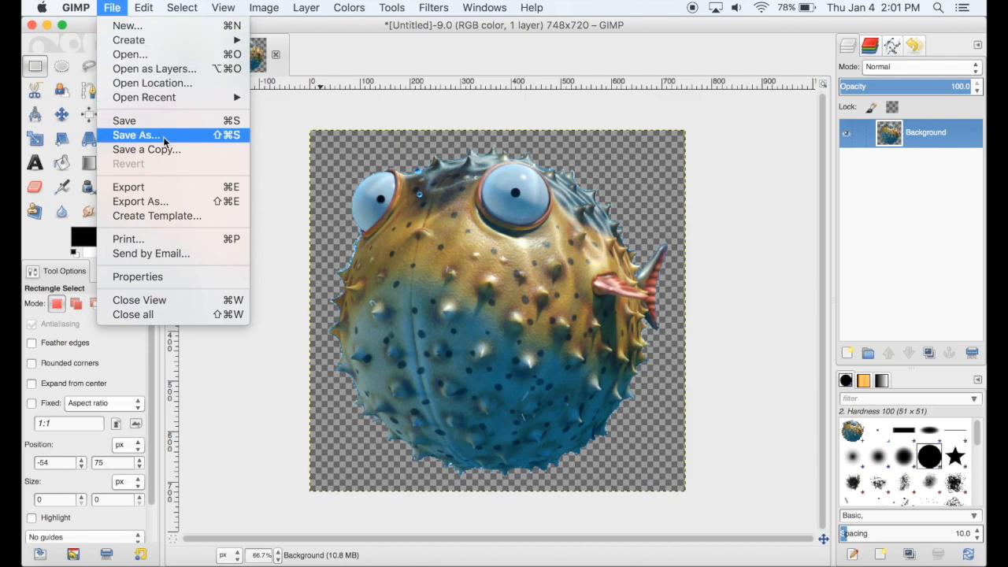
click(166, 188)
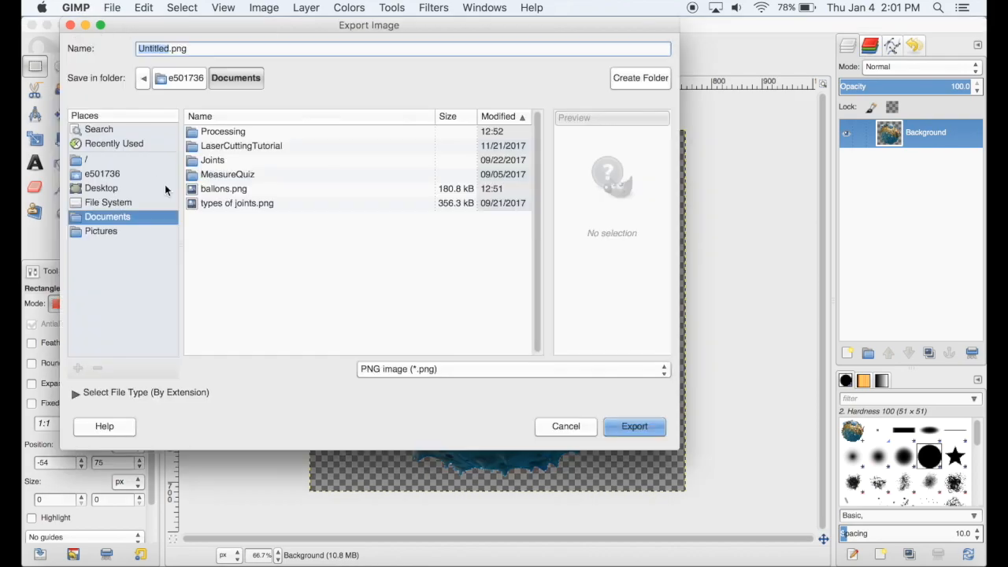
click(373, 371)
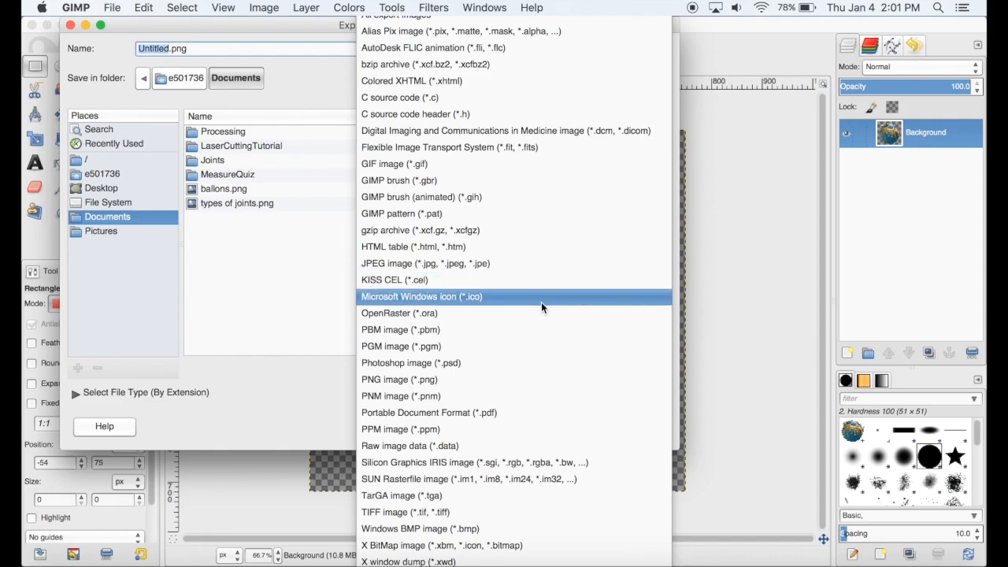
click(424, 379)
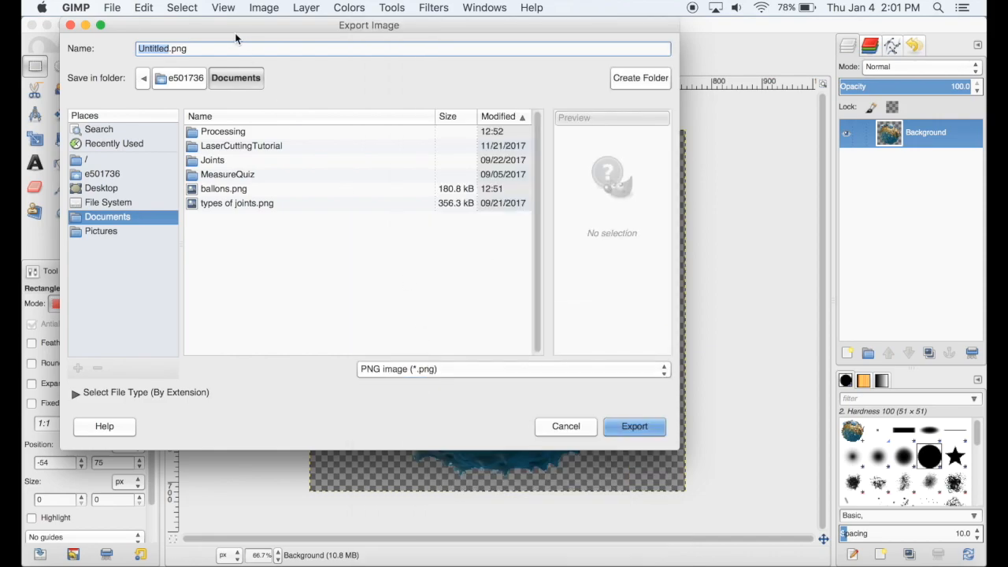
text(fish_transparent_backgroun)
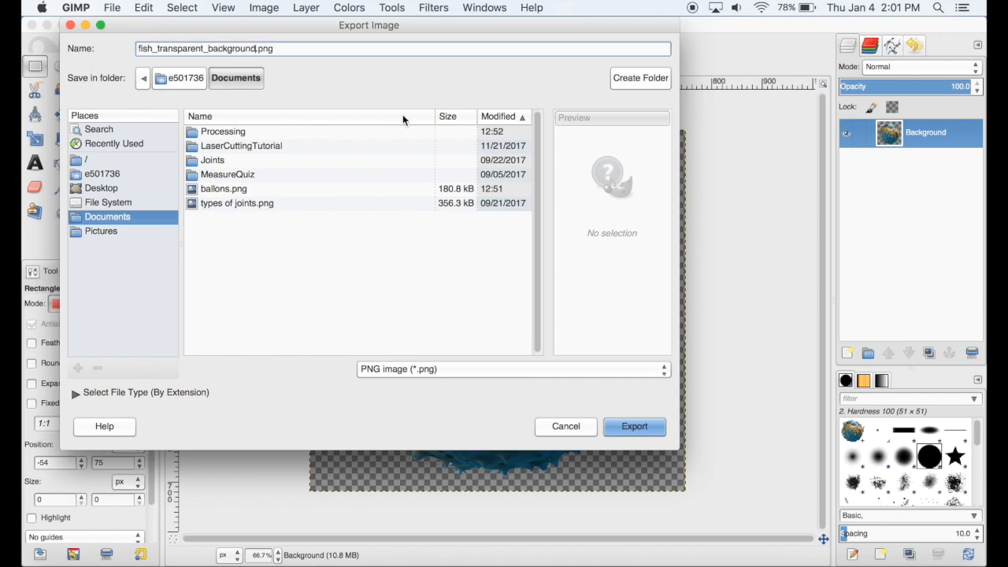
click(648, 427)
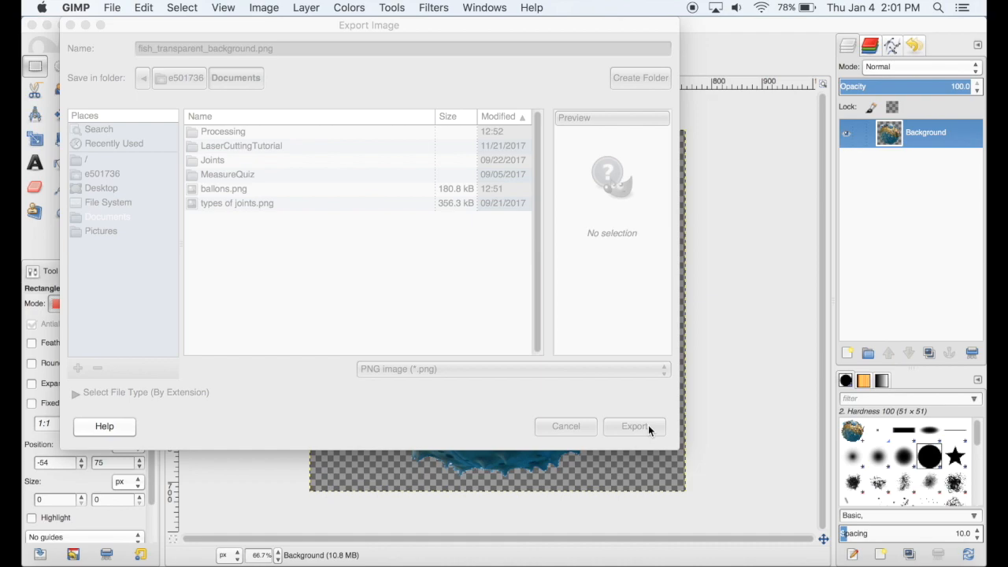
click(597, 414)
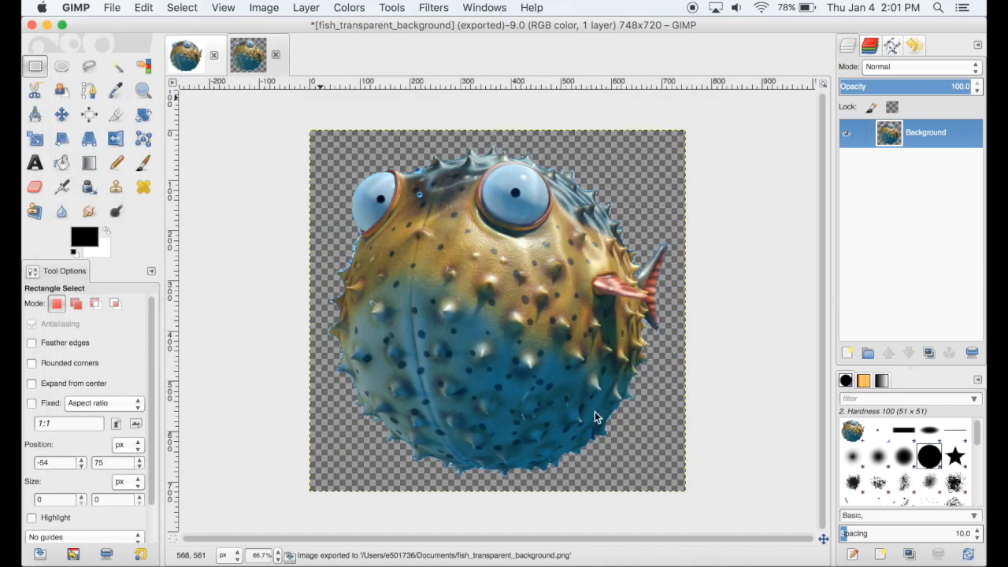